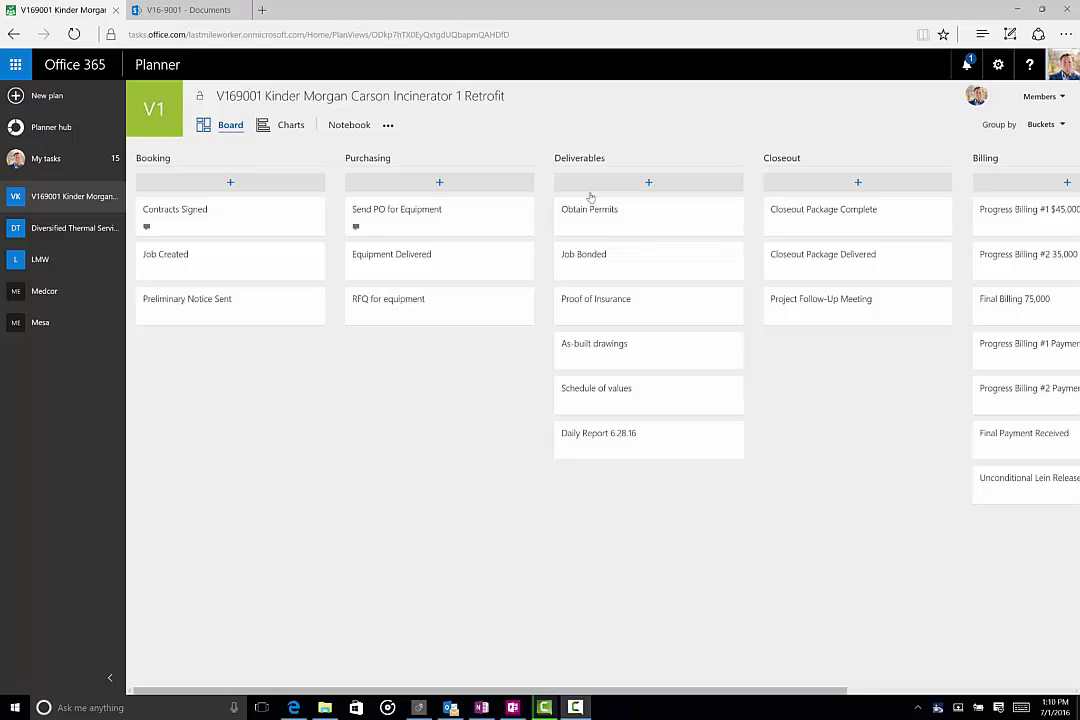
Open the Contracts Signed task in the Booking bucket, view the sources available for attaching a file, and close the task
{"action": "left_click", "coordinate": [203, 214]}
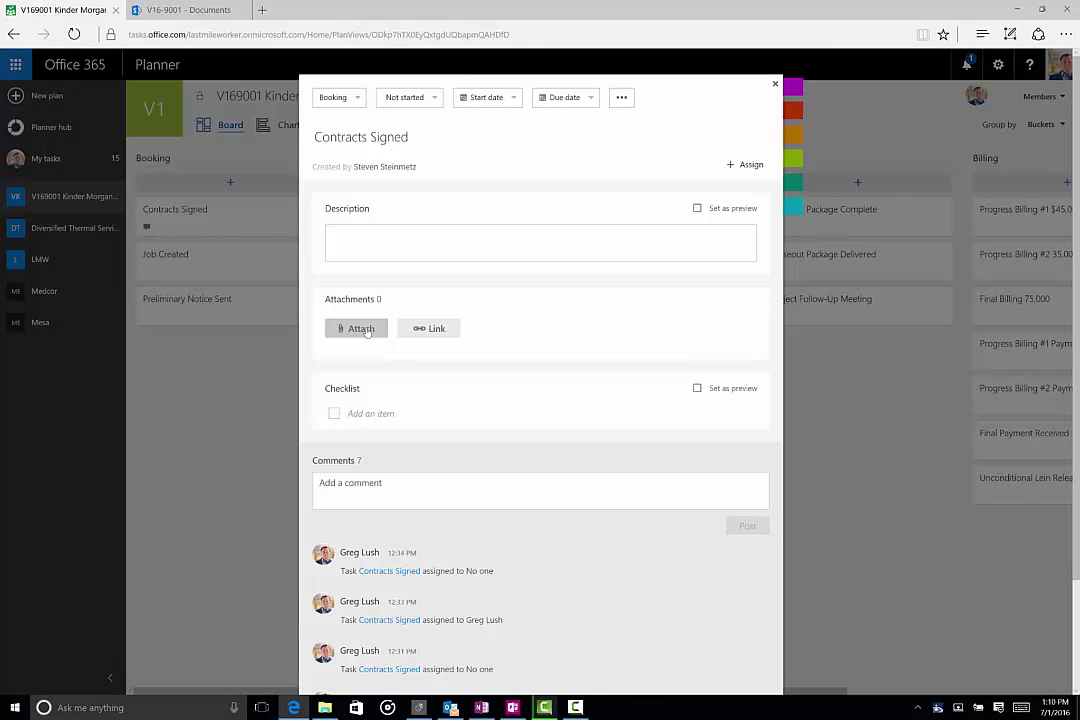
{"action": "left_click", "coordinate": [362, 329]}
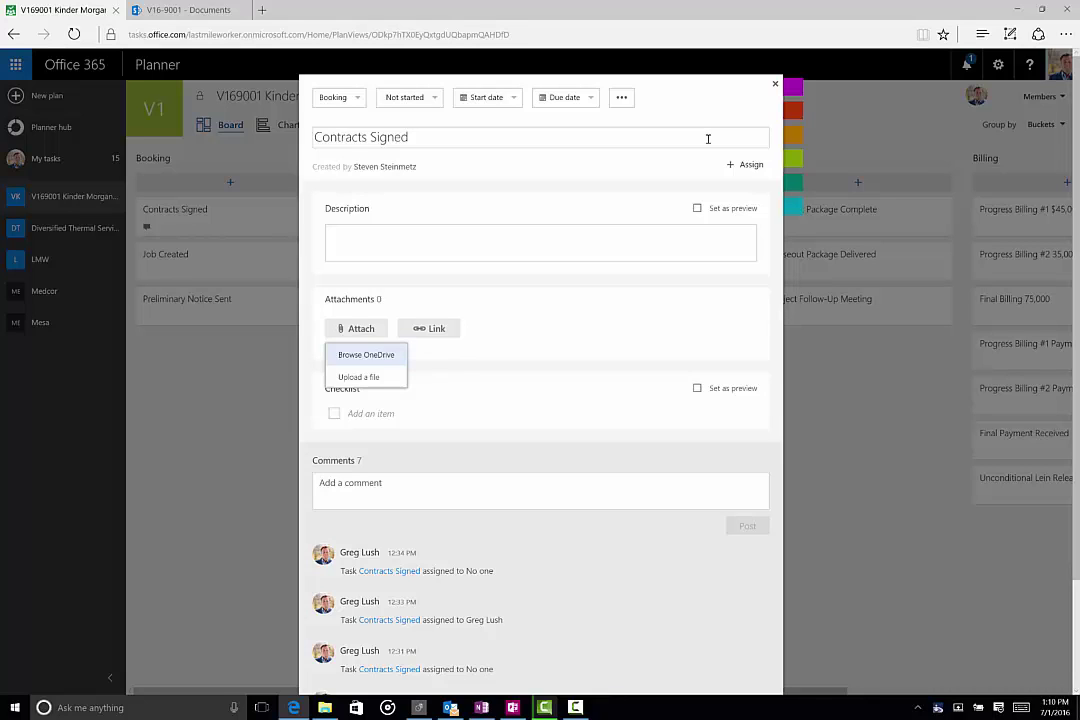
{"action": "left_click", "coordinate": [775, 86]}
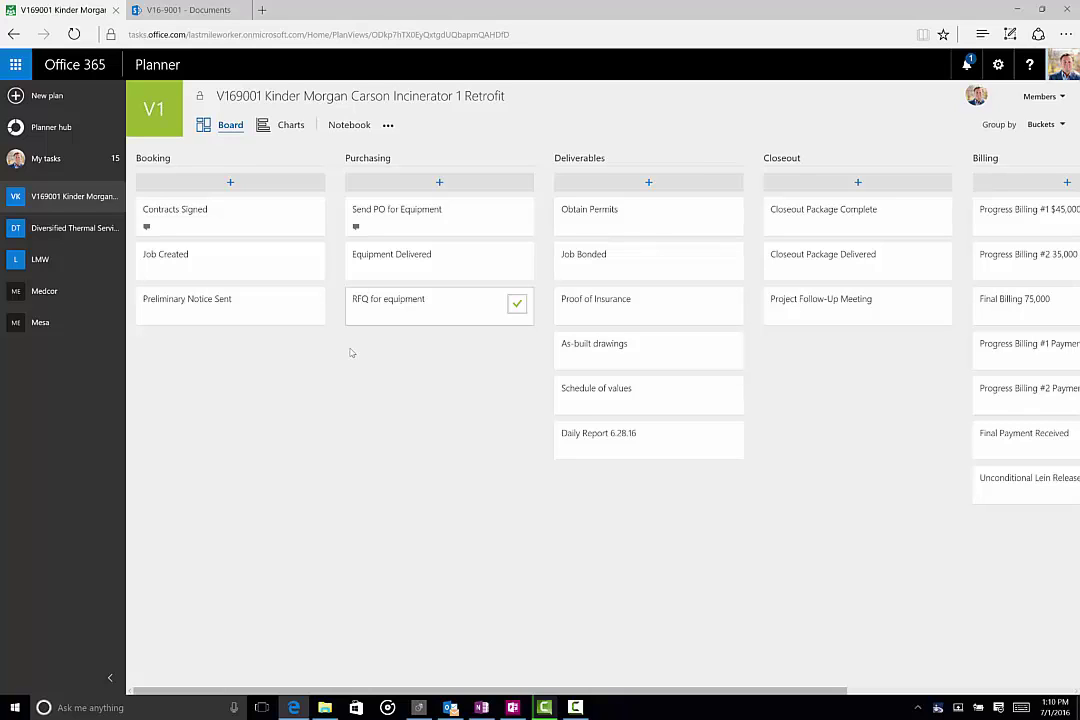
View the plan's list of group resources and compare its V169001 job number with the V16-9001 SharePoint document library
{"action": "left_click", "coordinate": [387, 126]}
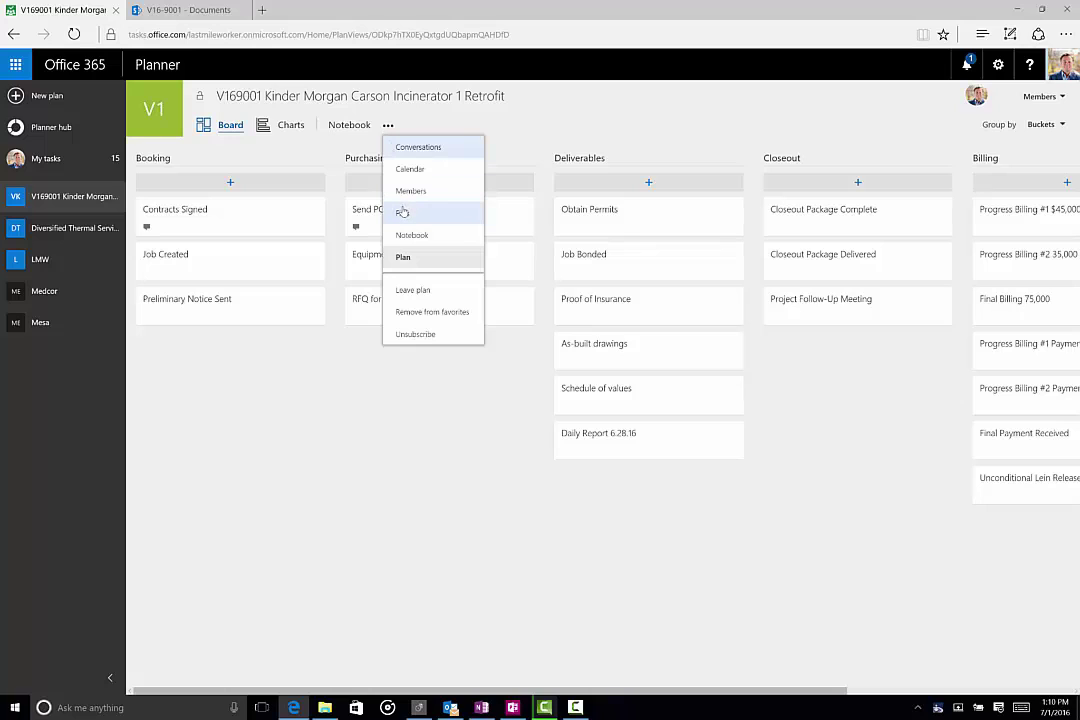
{"action": "left_click", "coordinate": [175, 10]}
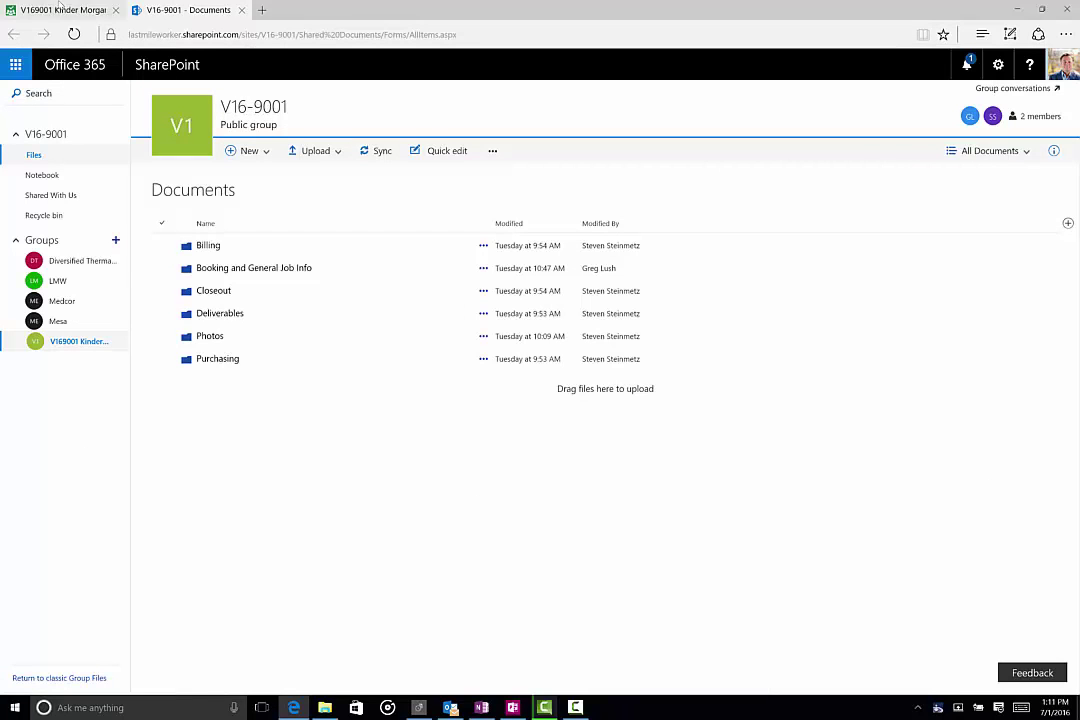
{"action": "left_click", "coordinate": [80, 12]}
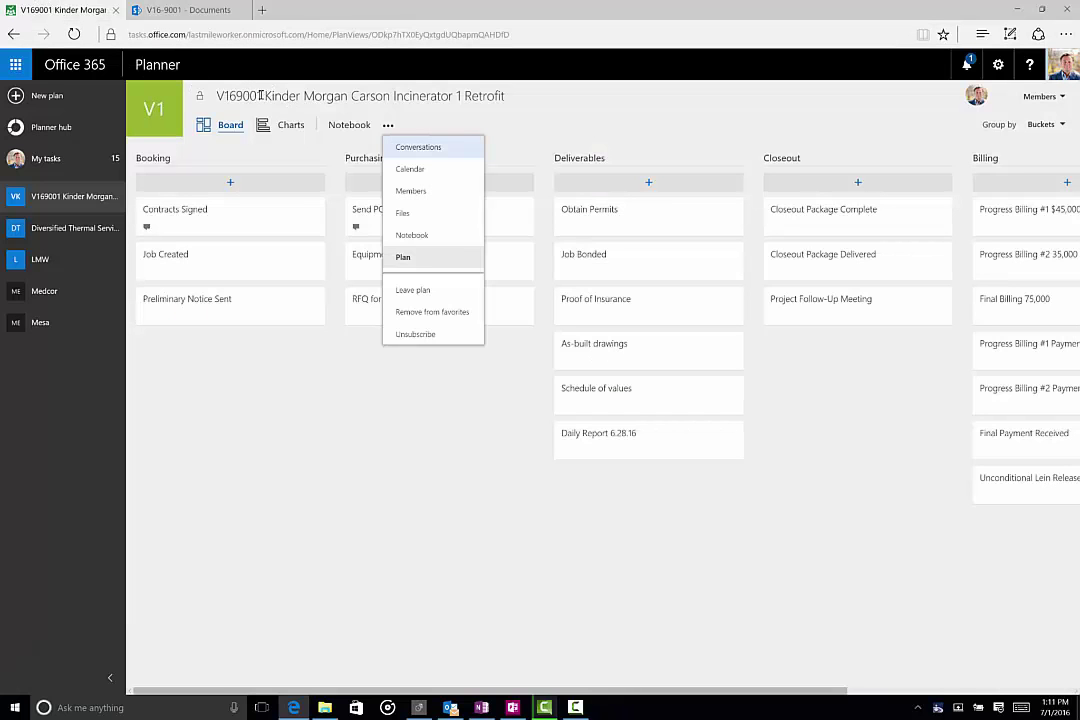
{"action": "left_click_drag", "start_coordinate": [260, 95], "coordinate": [186, 95]}
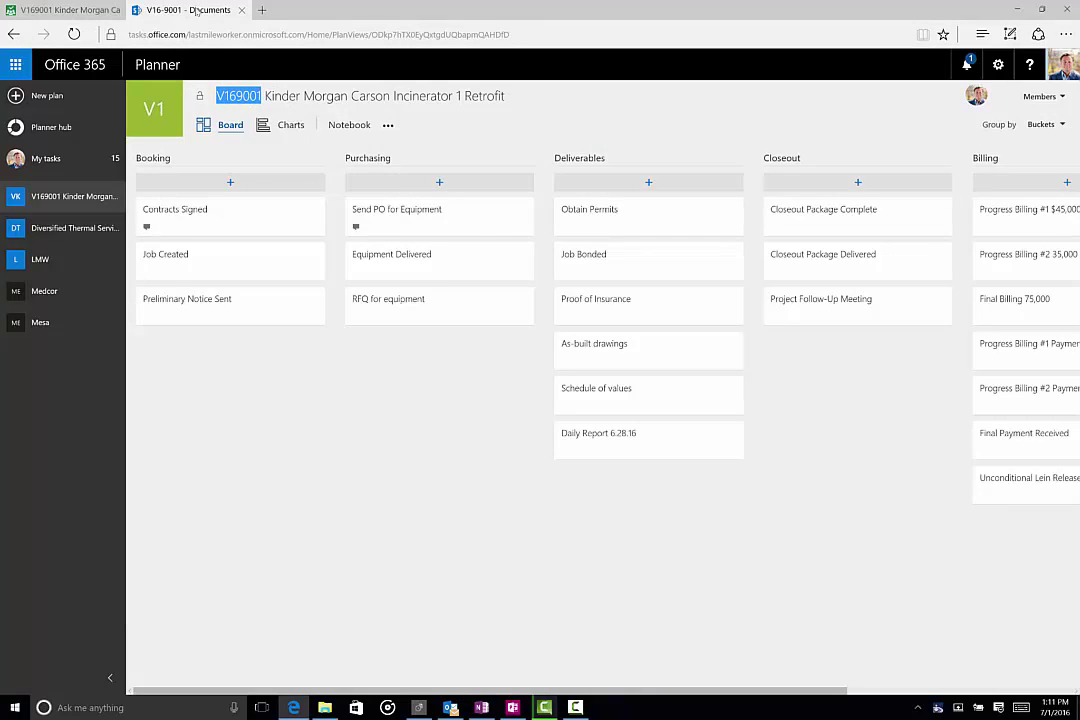
{"action": "left_click", "coordinate": [196, 10]}
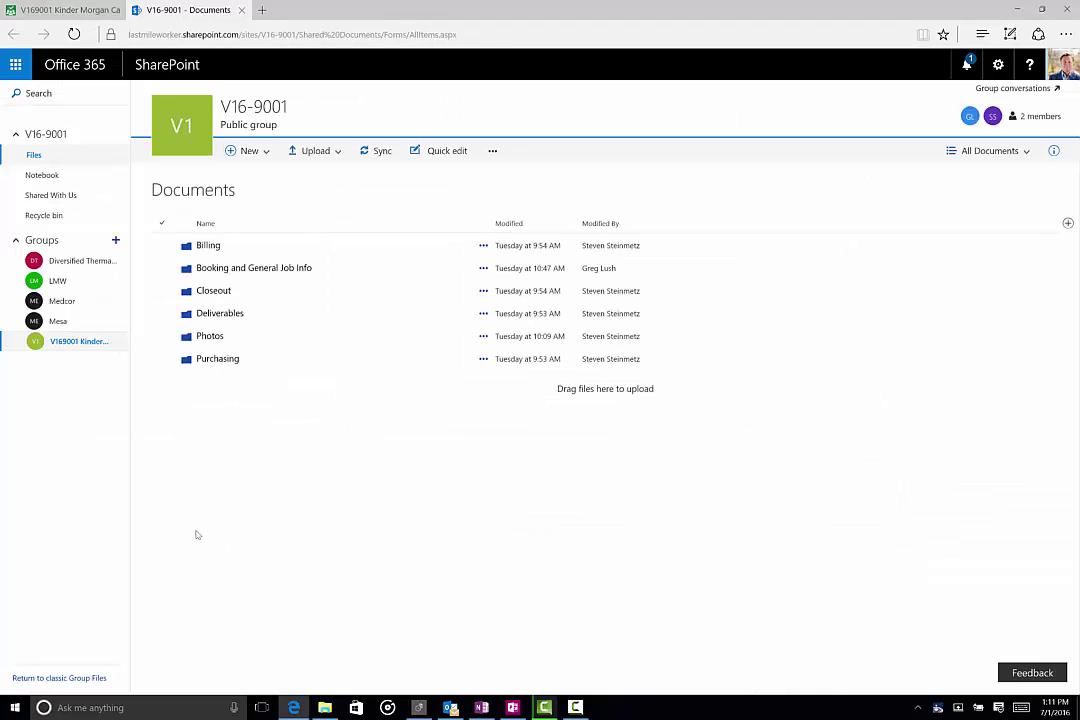
View the Medcor group's document library and the Change Orders folder under Billing in the V16-9001 library
{"action": "left_click", "coordinate": [77, 303]}
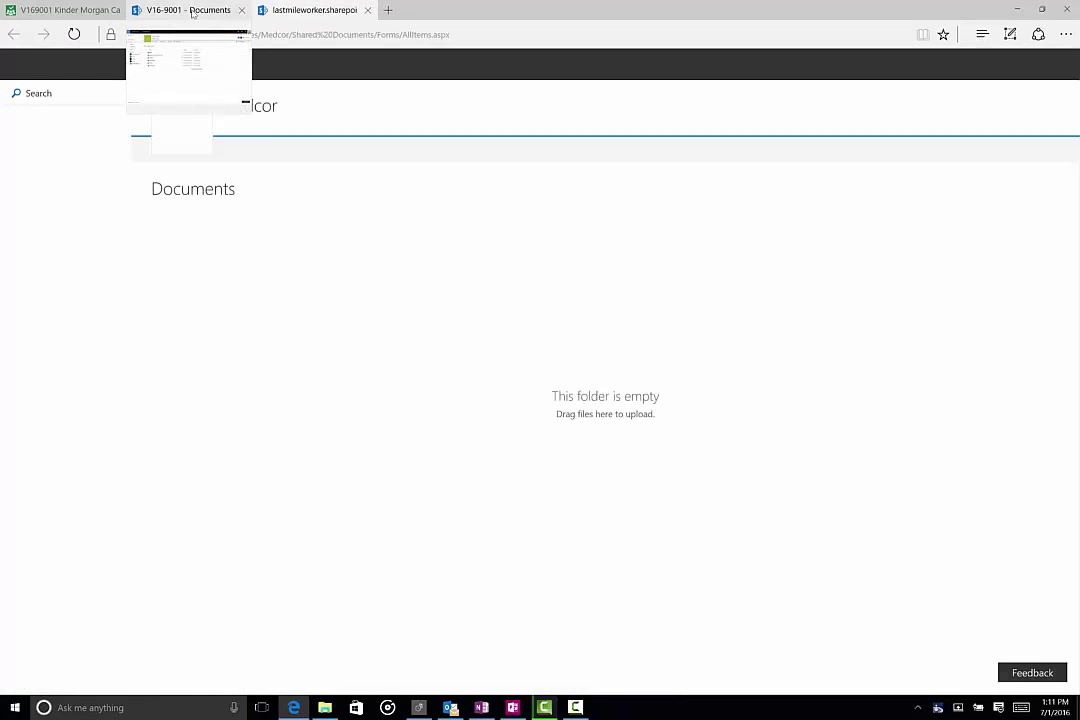
{"action": "left_click", "coordinate": [193, 13]}
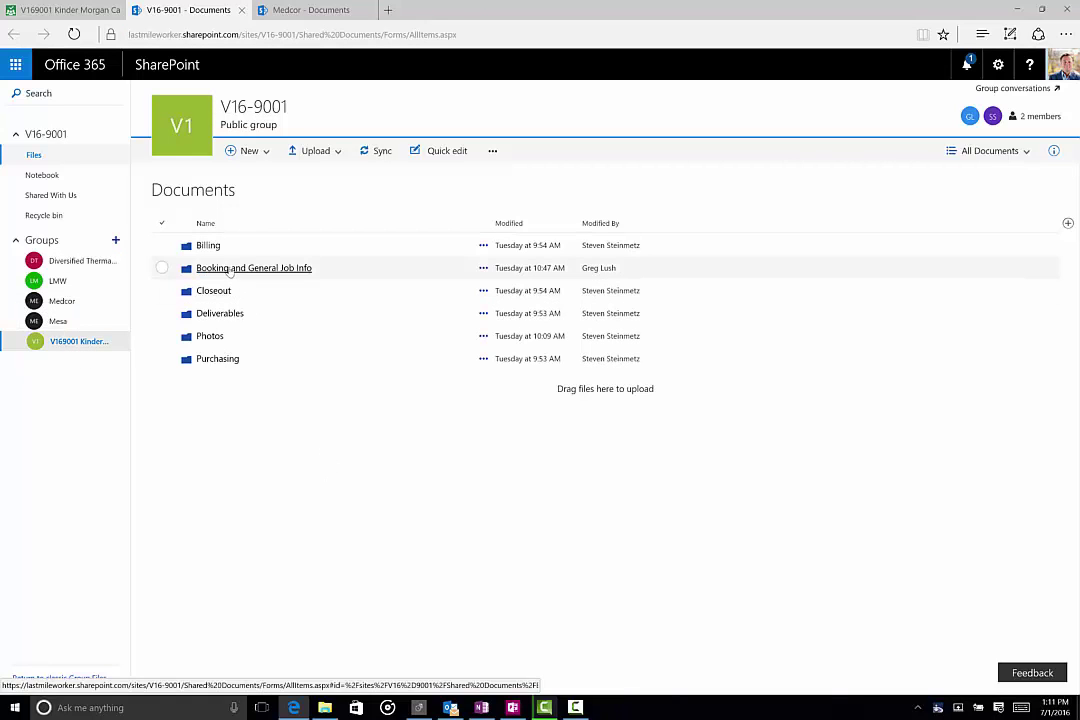
{"action": "left_click", "coordinate": [207, 245]}
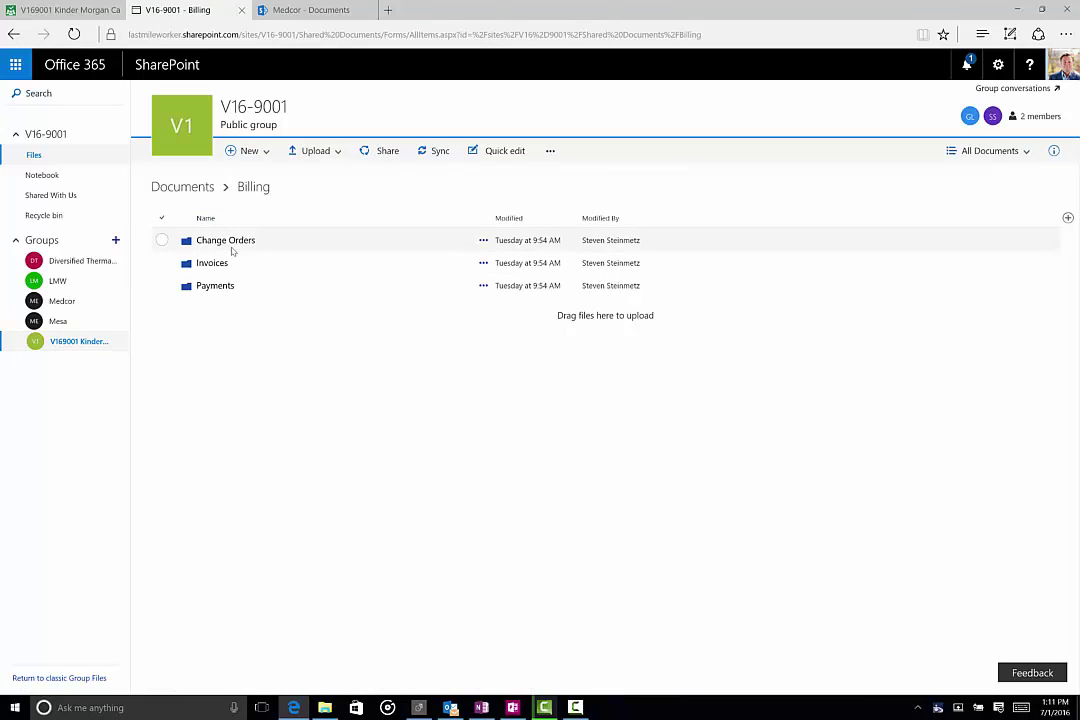
{"action": "left_click", "coordinate": [226, 242]}
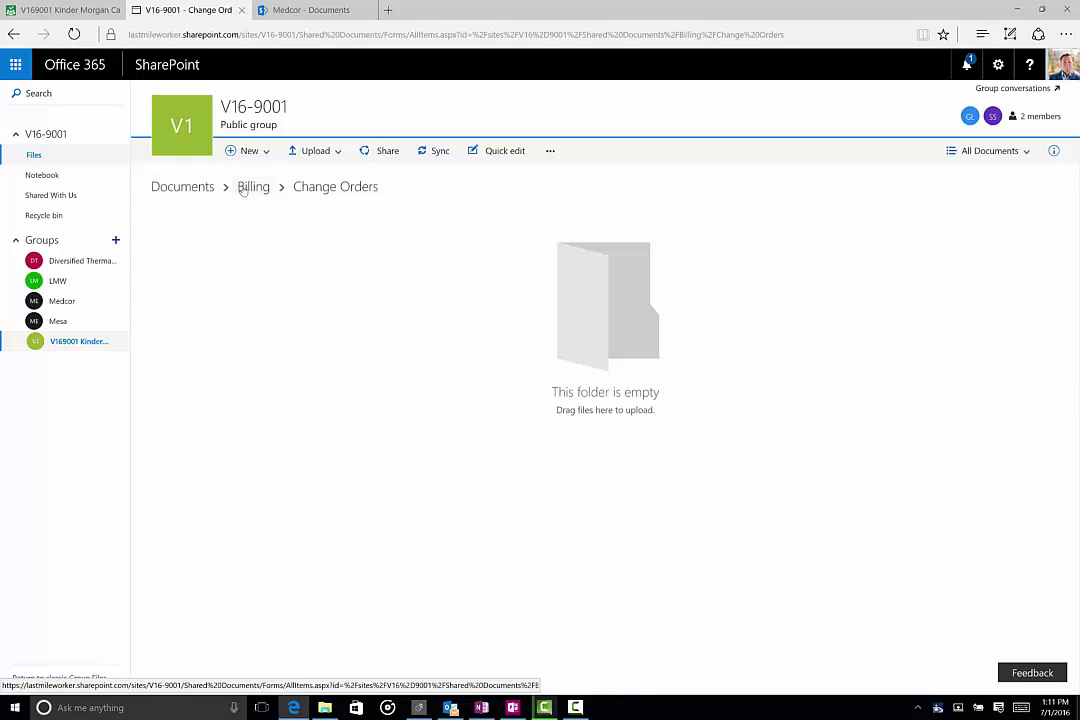
{"action": "left_click", "coordinate": [163, 187]}
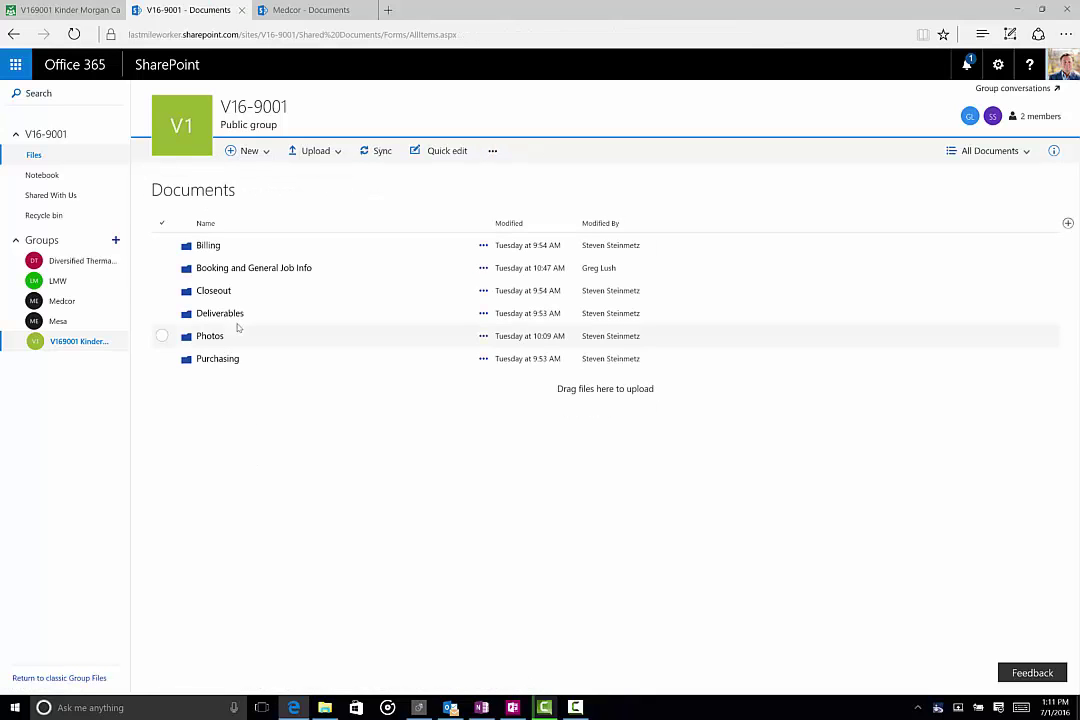
Open the Engineering folder inside Booking and General Job Info in the V16-9001 documents
{"action": "left_click", "coordinate": [236, 270]}
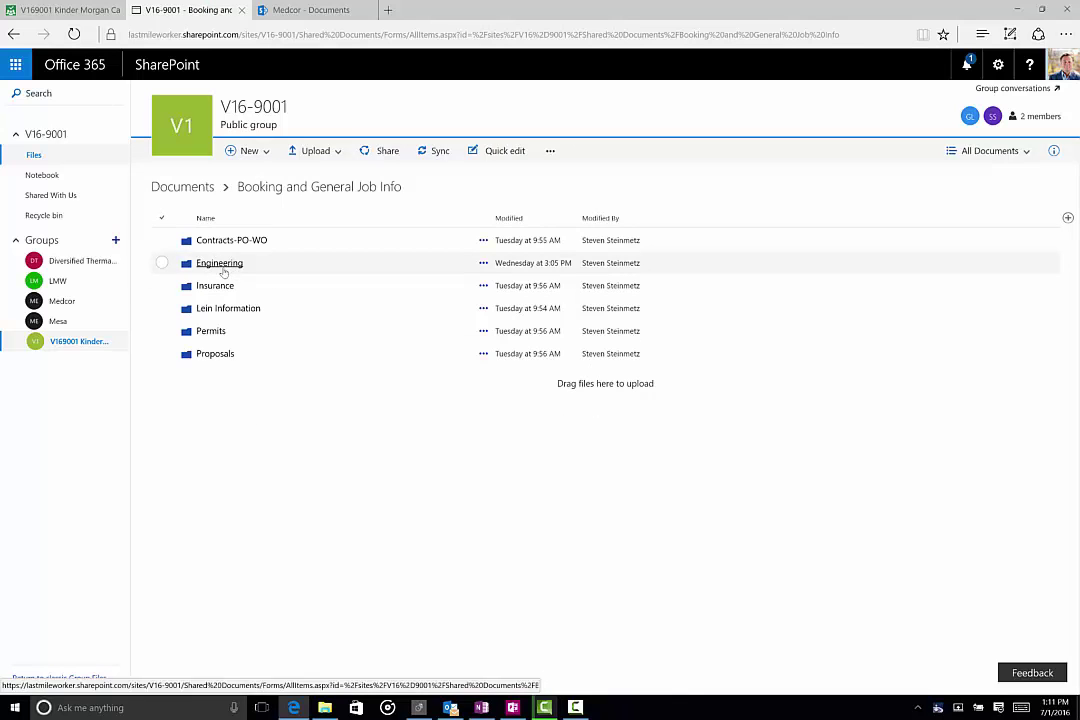
{"action": "left_click", "coordinate": [229, 265]}
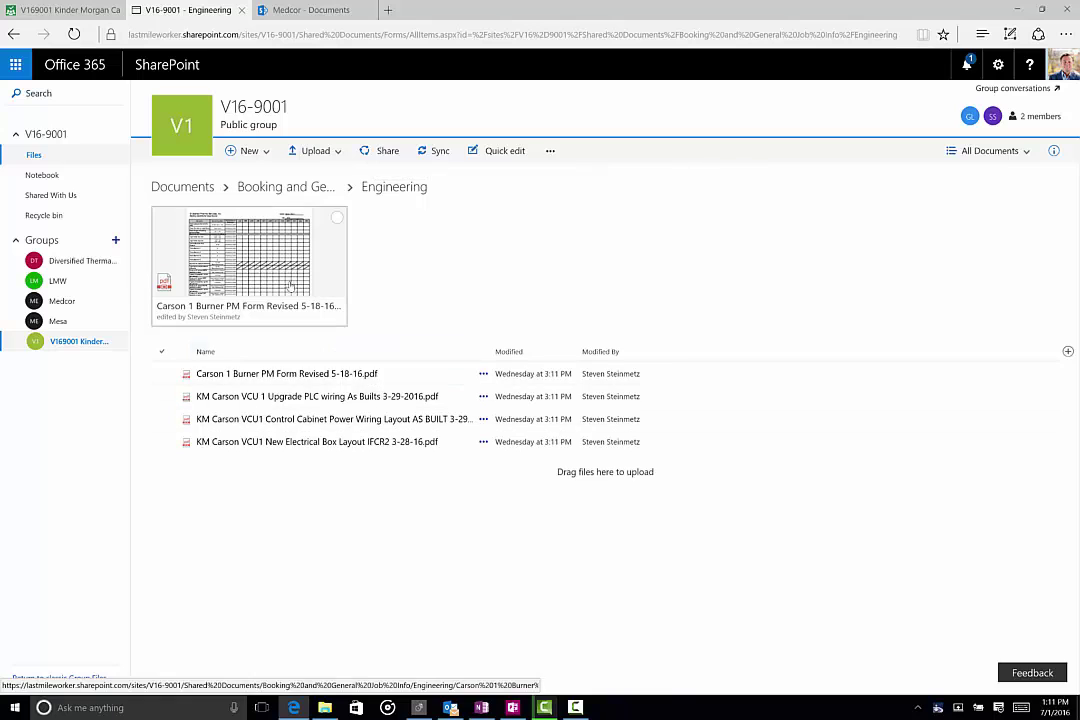
Pin the file KM Carson VCU 1 Upgrade PLC wiring As Builts 3-29-2016.pdf to the top of the Engineering folder
{"action": "left_click", "coordinate": [162, 398]}
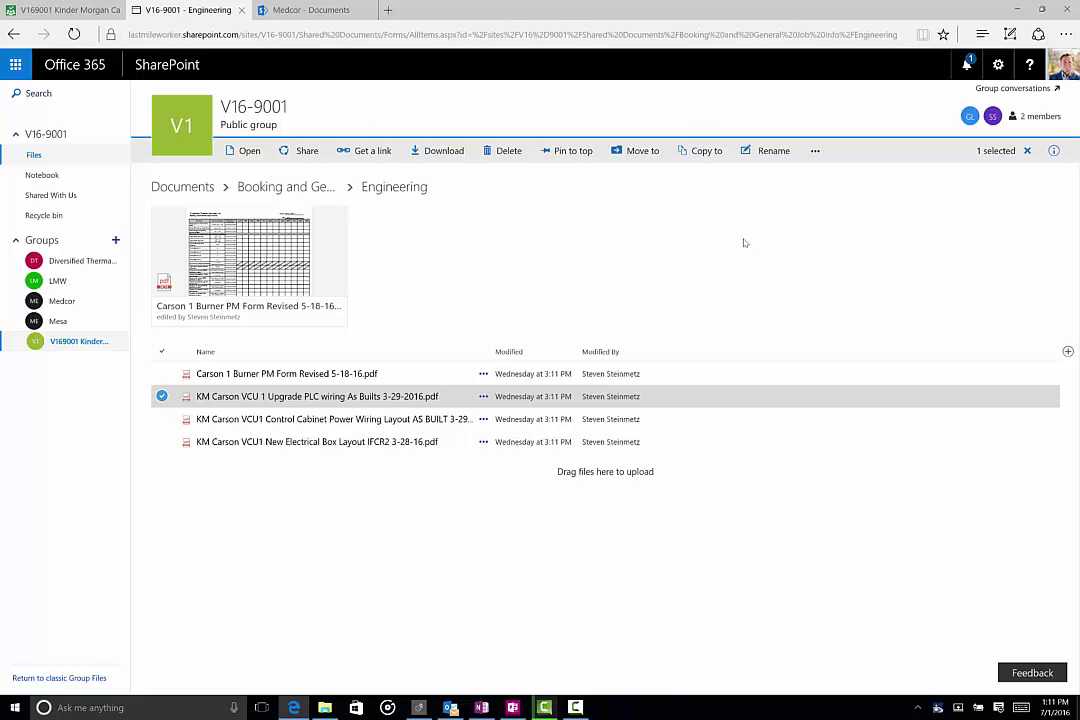
{"action": "left_click", "coordinate": [484, 397]}
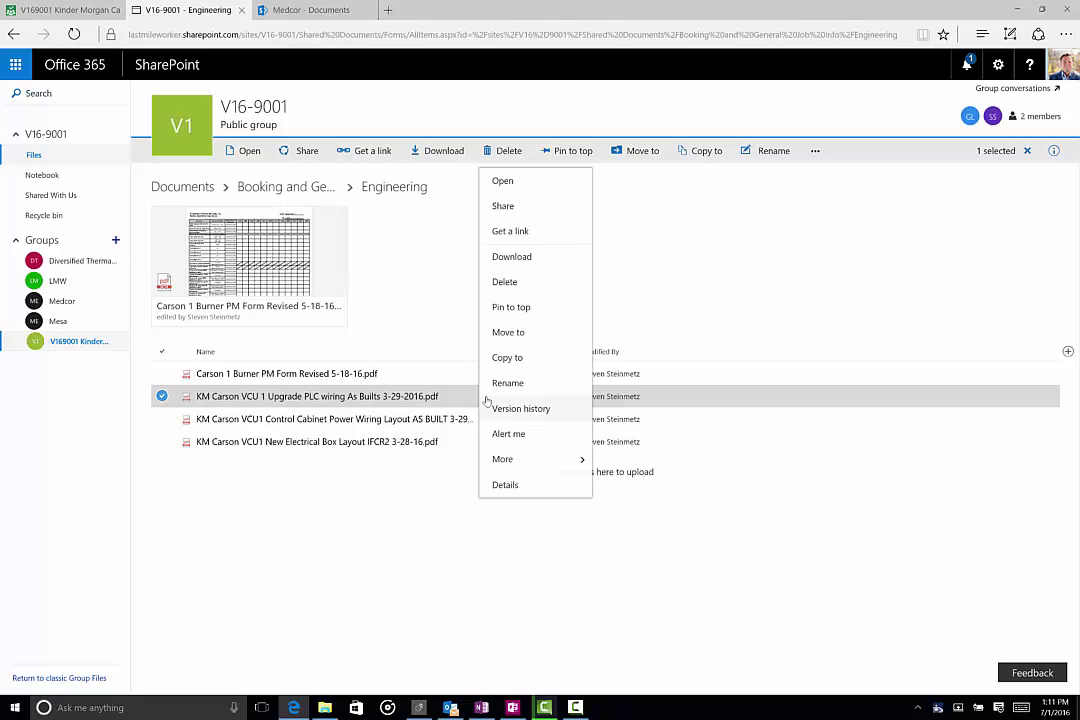
{"action": "left_click", "coordinate": [511, 307]}
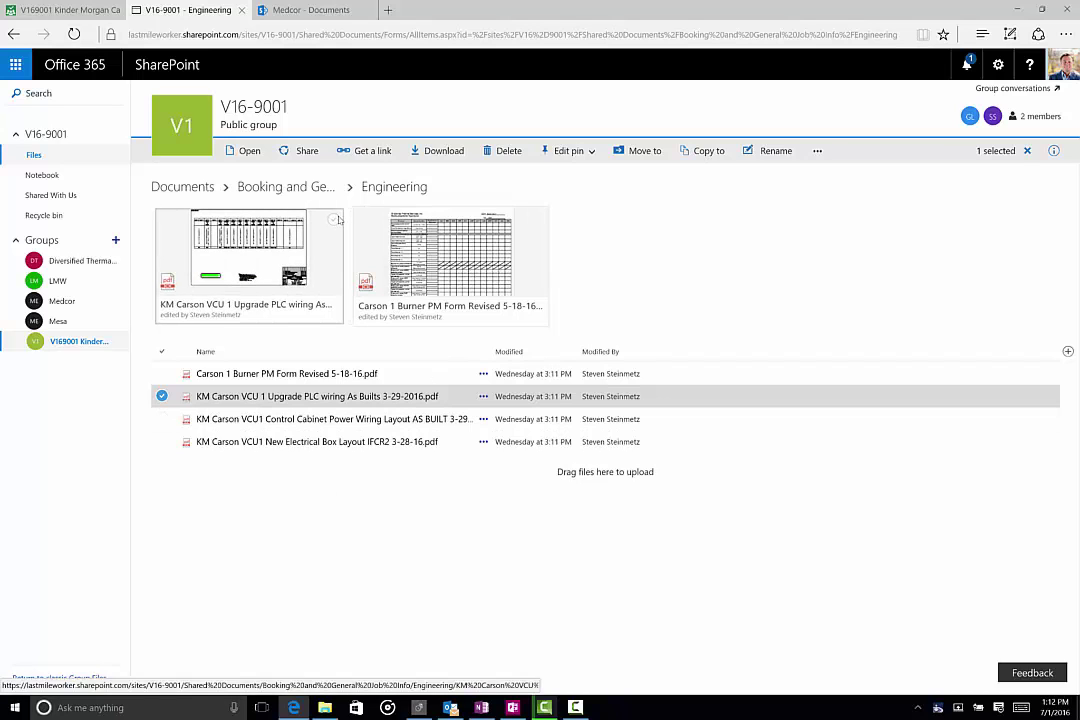
Unpin the KM Carson VCU 1 Upgrade PLC wiring As Builts file from the top of the folder
{"action": "left_click", "coordinate": [337, 218]}
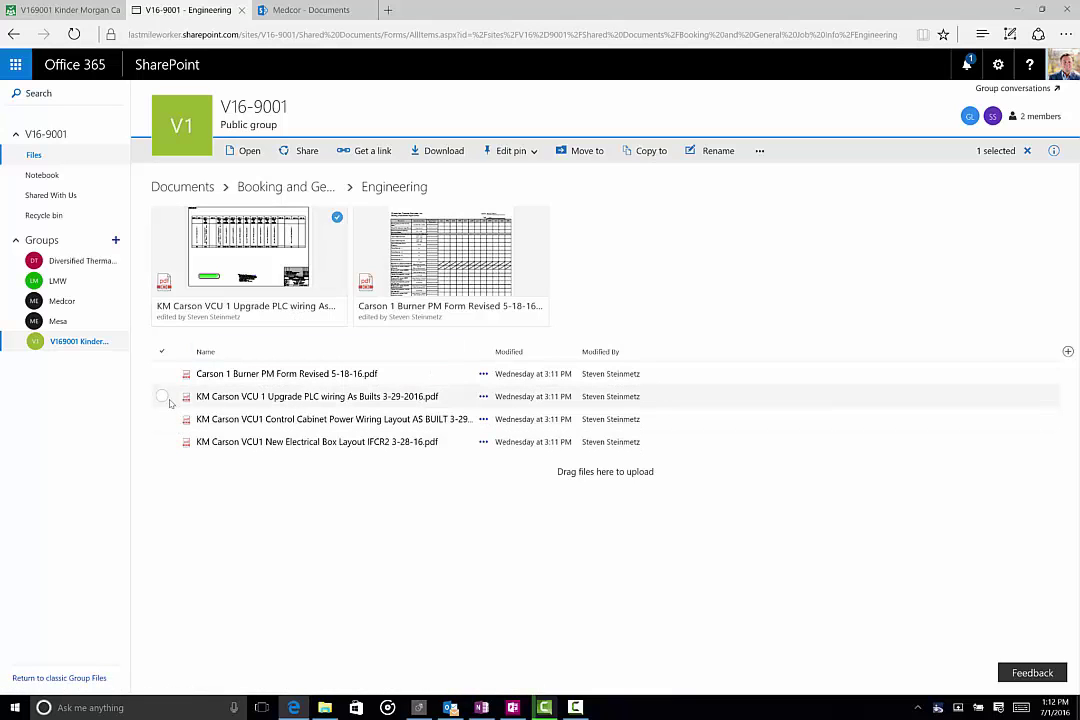
{"action": "right_click", "coordinate": [482, 398]}
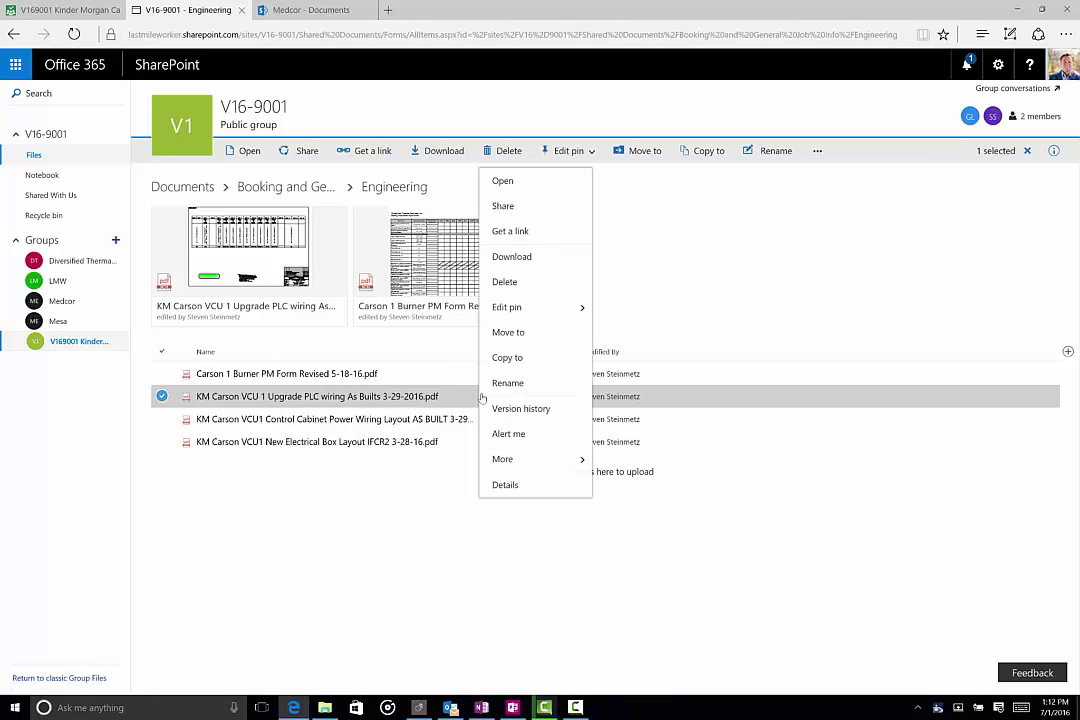
{"action": "mouse_move", "coordinate": [513, 309]}
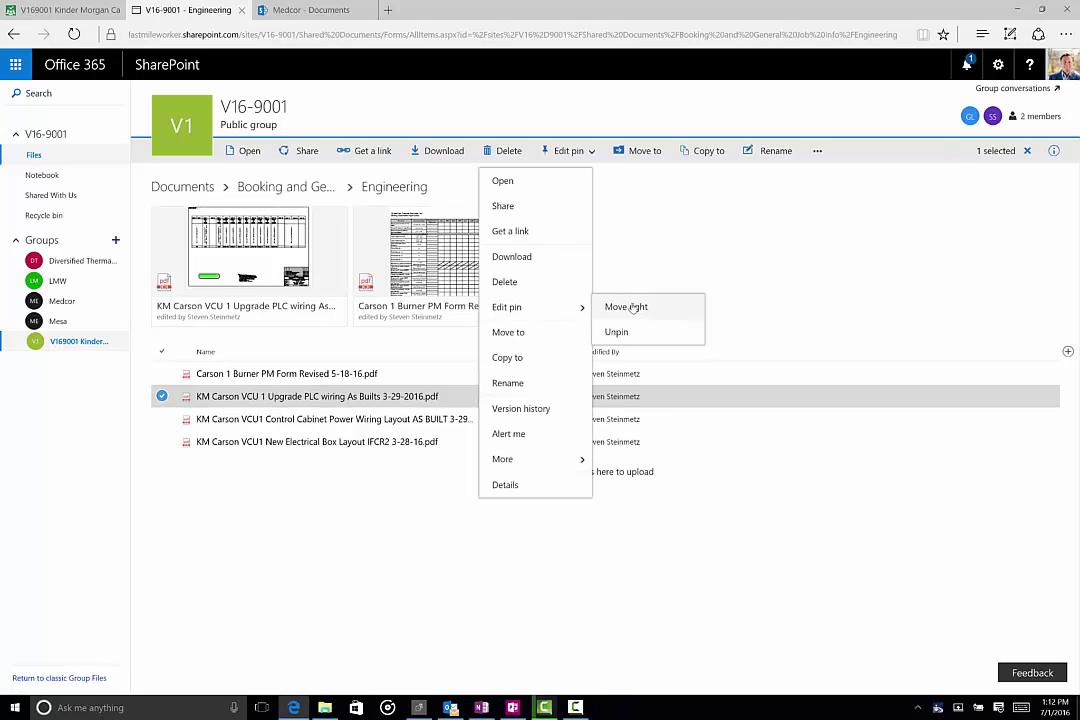
{"action": "left_click", "coordinate": [616, 332]}
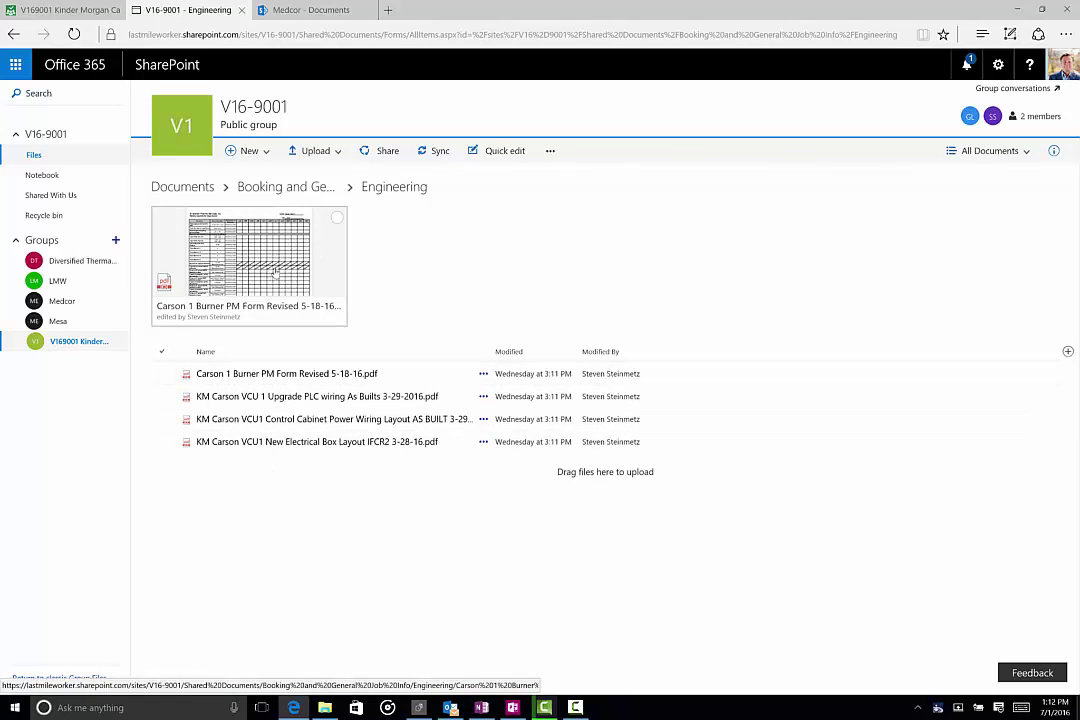
Select the pinned Carson 1 Burner PM Form file and examine its sharing link types and who it is shared with
{"action": "left_click", "coordinate": [337, 220]}
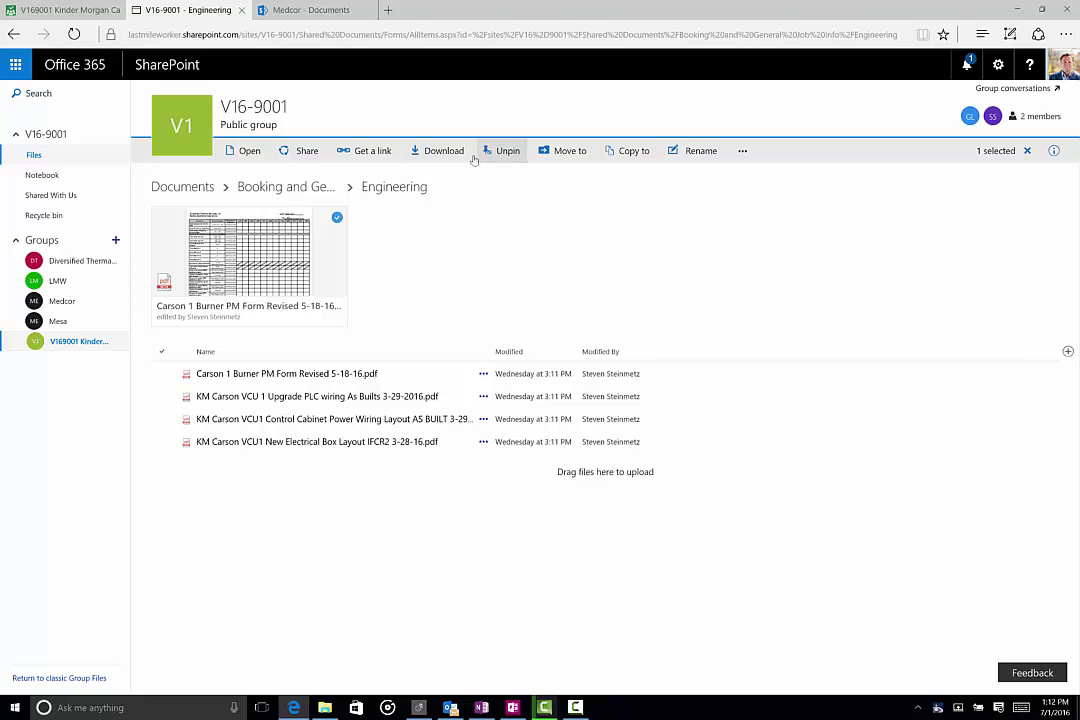
{"action": "left_click", "coordinate": [378, 158]}
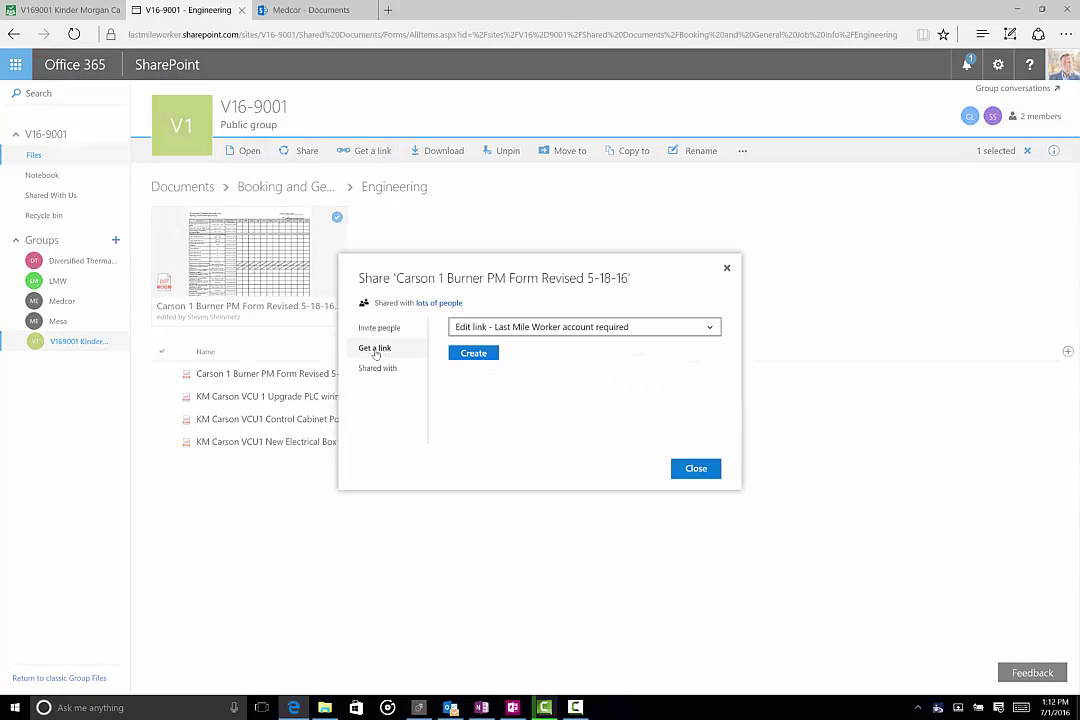
{"action": "left_click", "coordinate": [525, 330]}
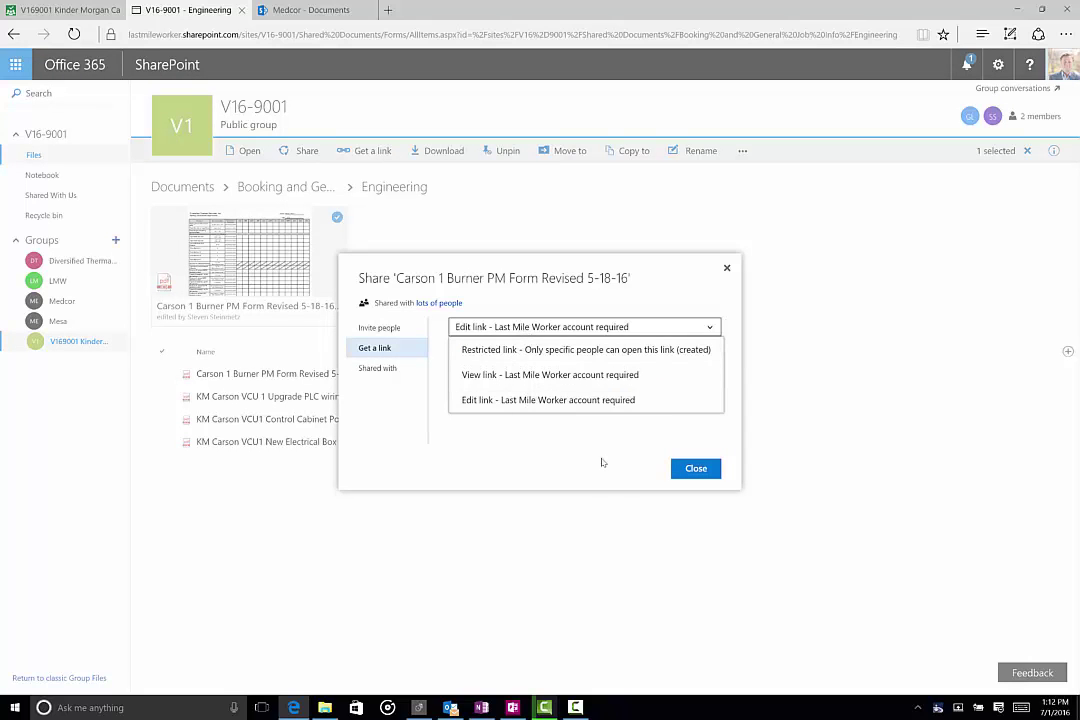
{"action": "left_click", "coordinate": [509, 391]}
{"action": "left_click", "coordinate": [727, 268]}
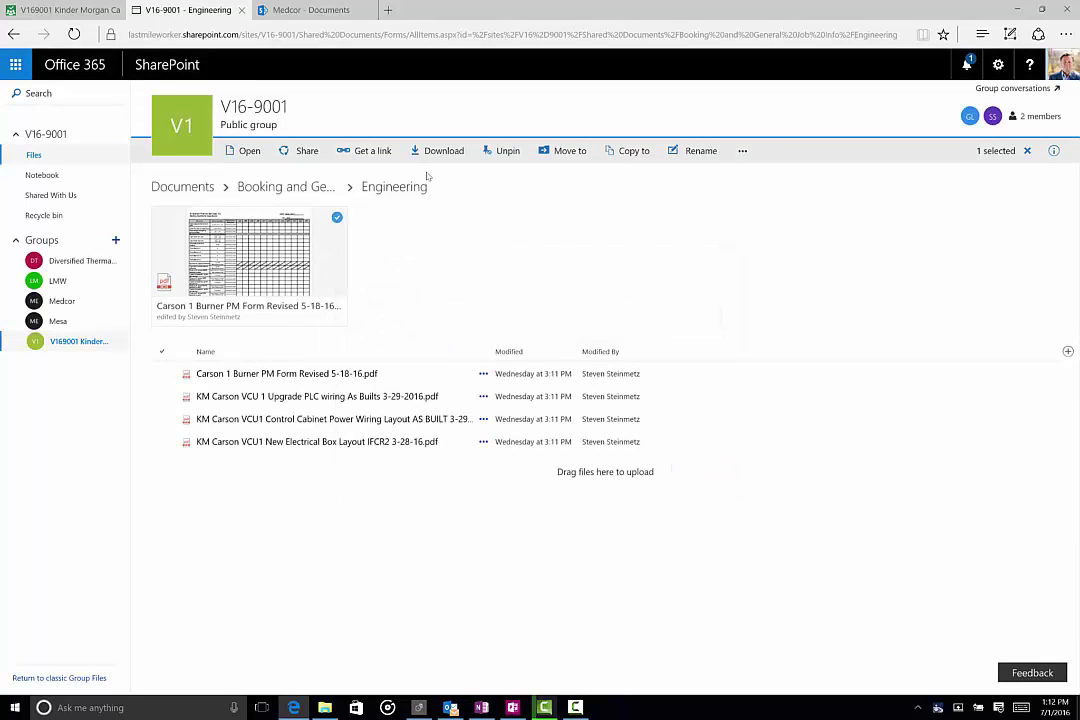
{"action": "left_click", "coordinate": [363, 151]}
{"action": "left_click", "coordinate": [370, 368]}
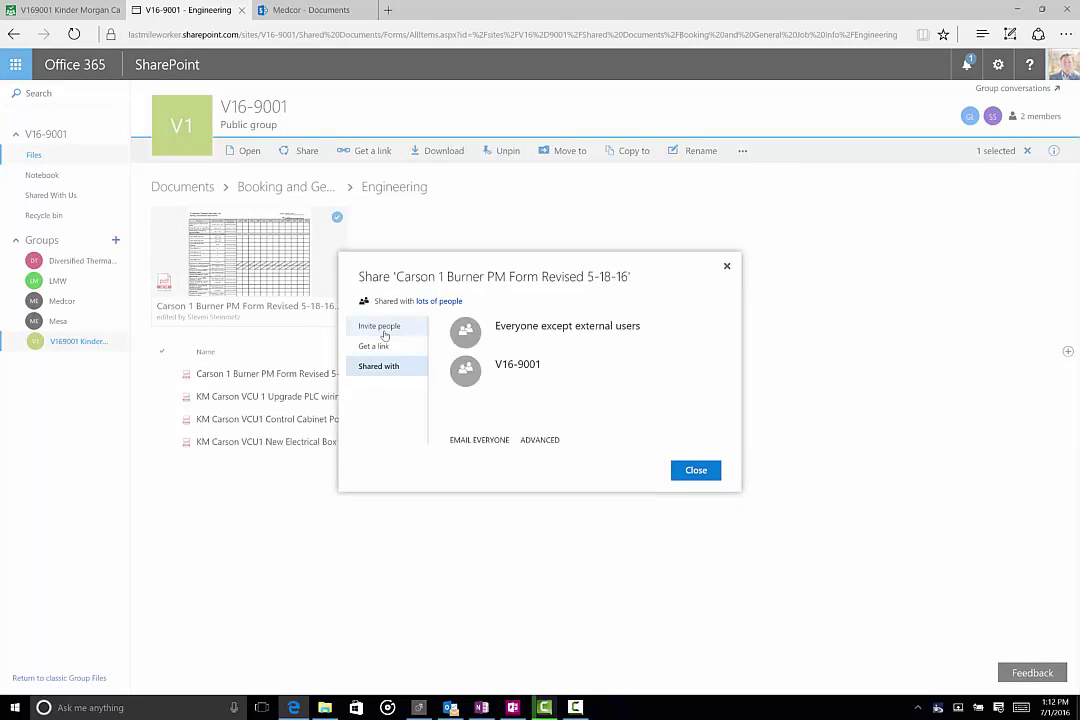
Add a colleague as an invitee with edit rights, look up a second person's name, and close the invitation without sharing
{"action": "left_click", "coordinate": [380, 327]}
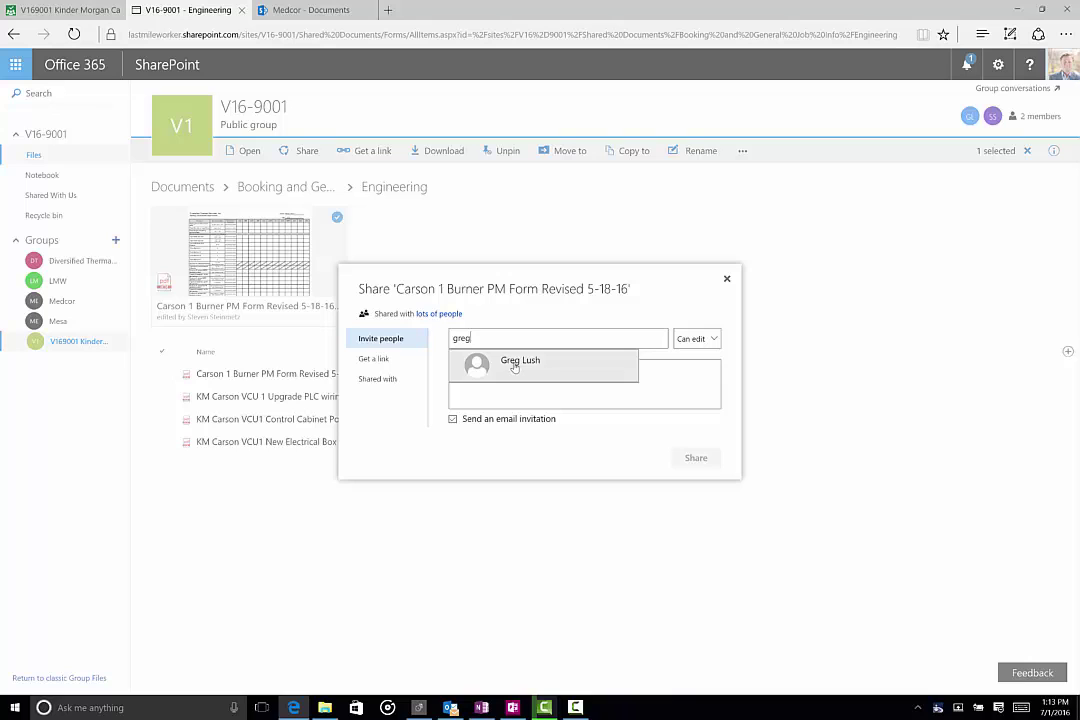
{"action": "left_click", "coordinate": [514, 365]}
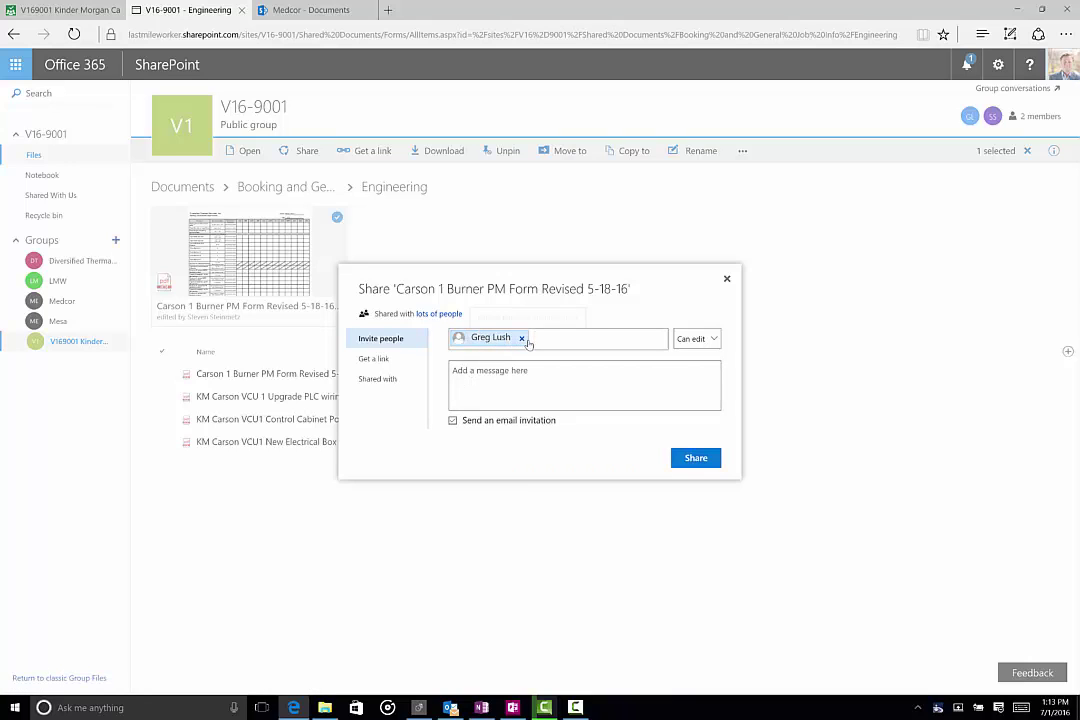
{"action": "type", "text": "craig"}
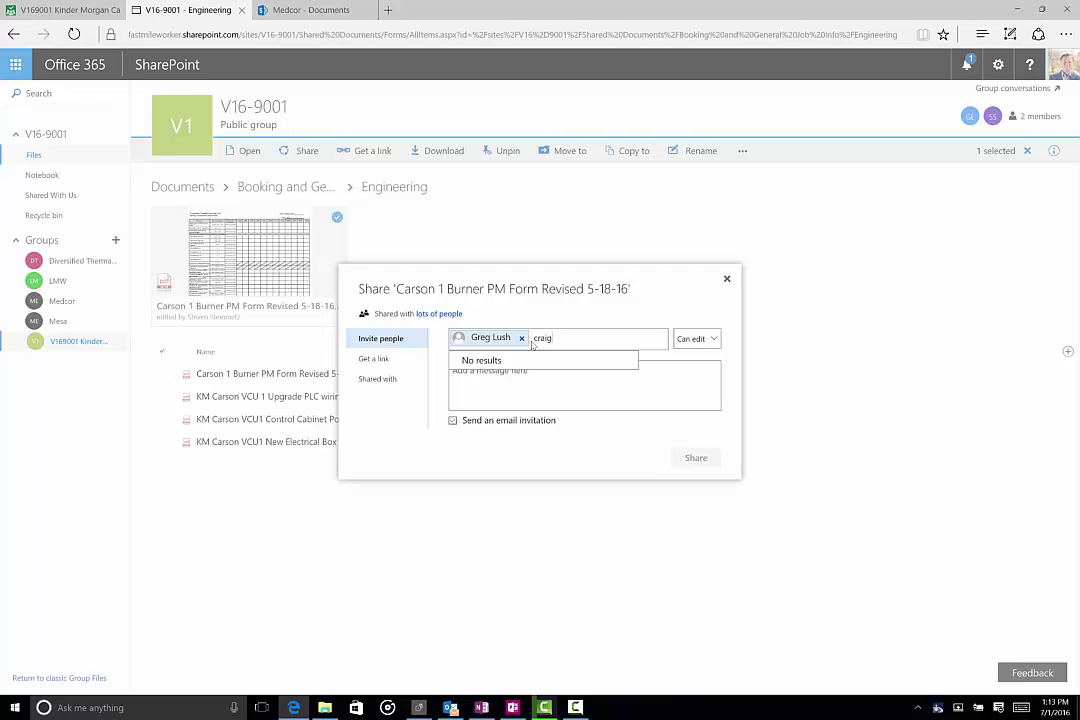
{"action": "left_click", "coordinate": [727, 280]}
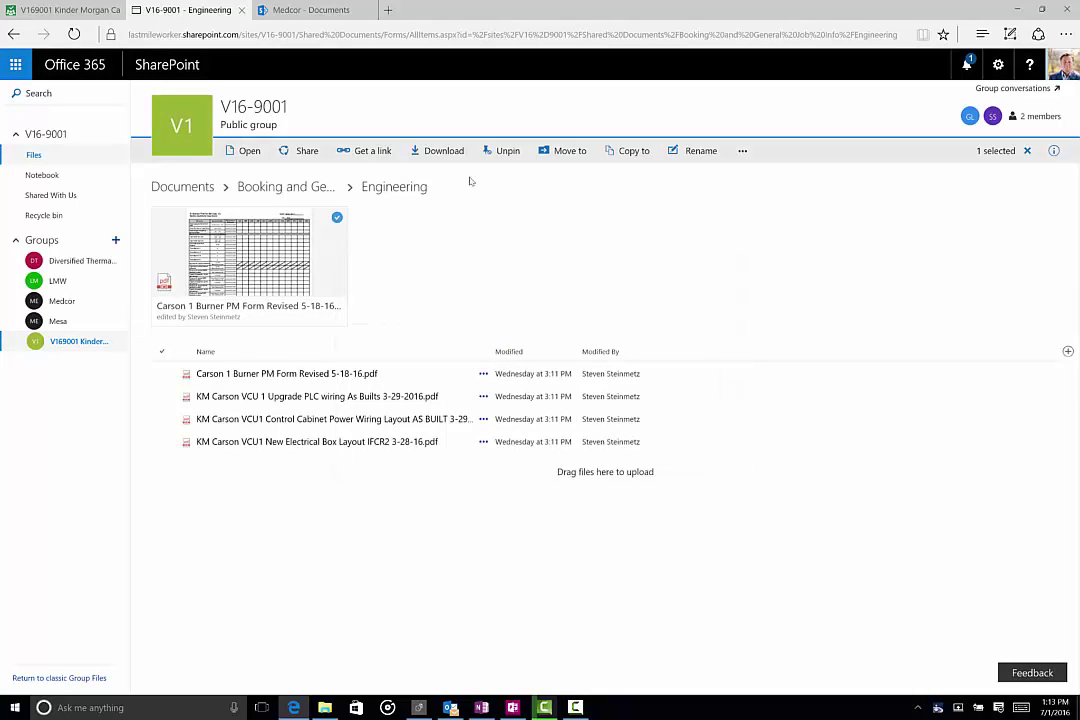
Create an e-mail alert for any change to the selected Carson 1 Burner PM Form file, sent as a weekly summary on Wednesday
{"action": "left_click", "coordinate": [740, 151]}
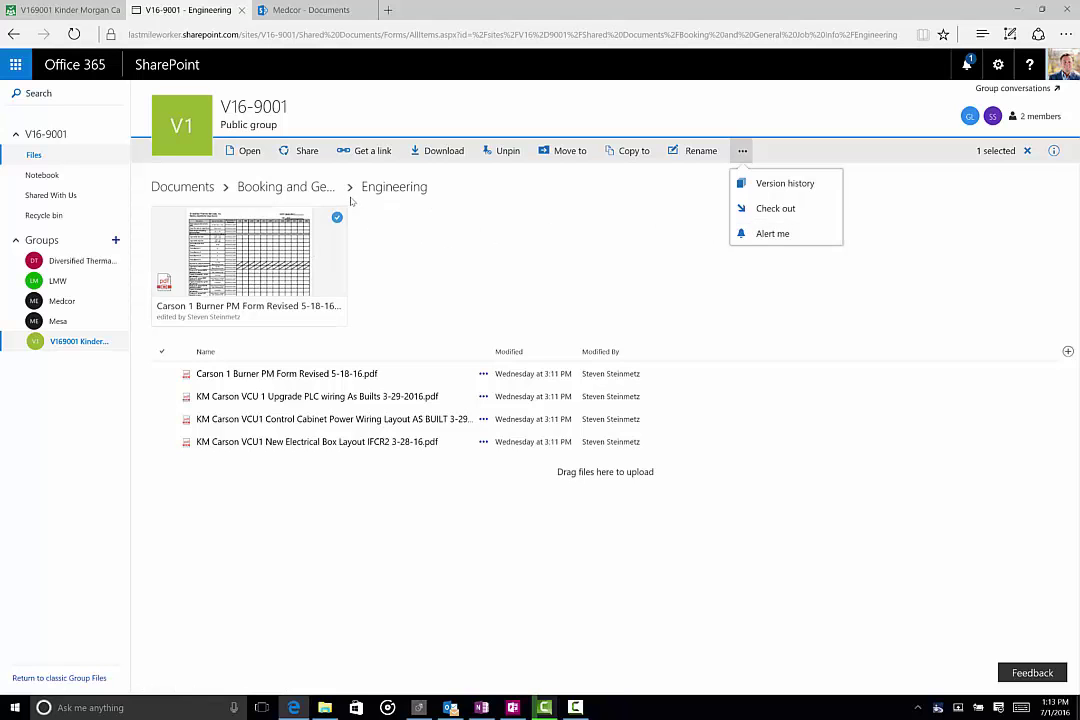
{"action": "left_click", "coordinate": [771, 234]}
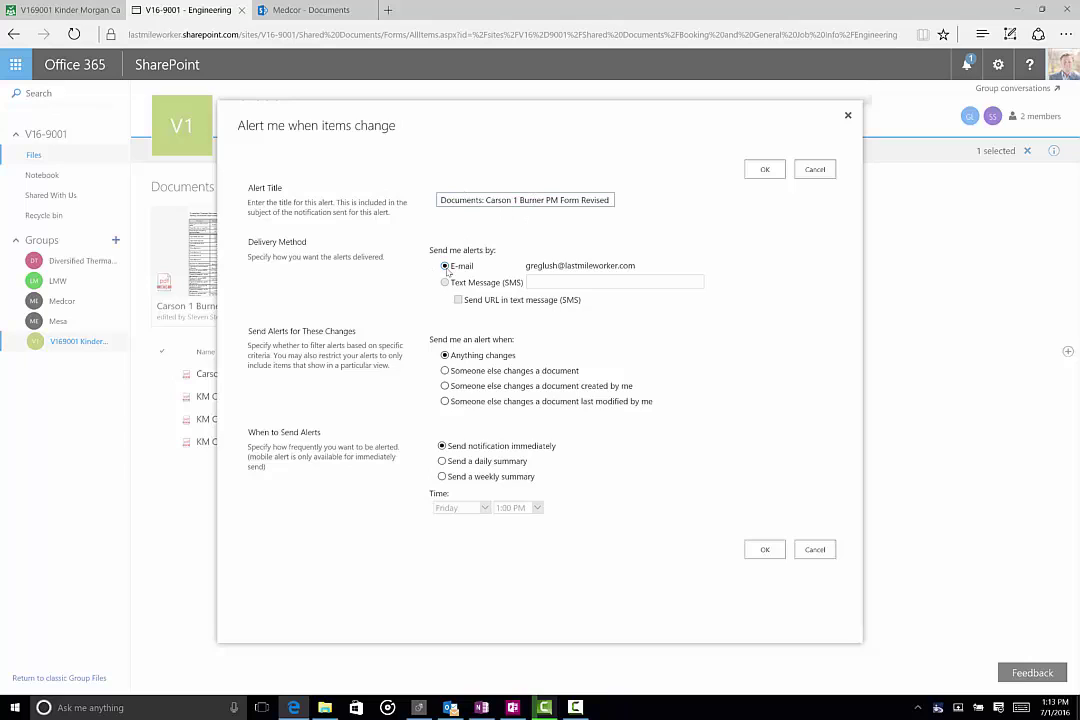
{"action": "left_click", "coordinate": [443, 462]}
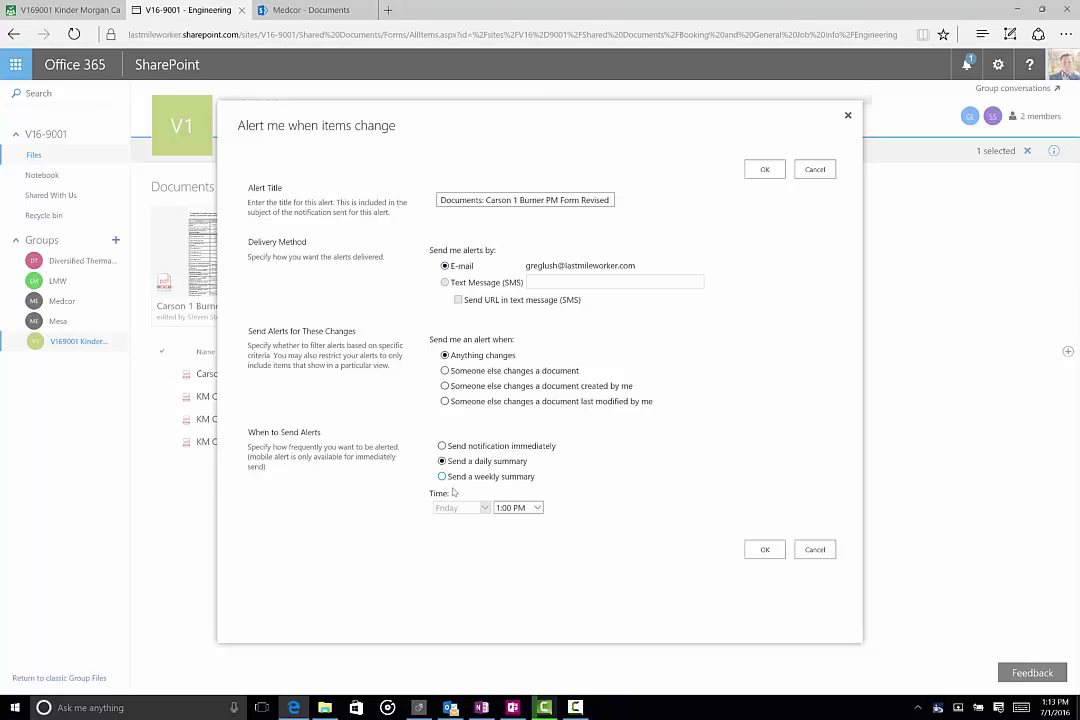
{"action": "left_click", "coordinate": [442, 477]}
{"action": "left_click", "coordinate": [489, 508]}
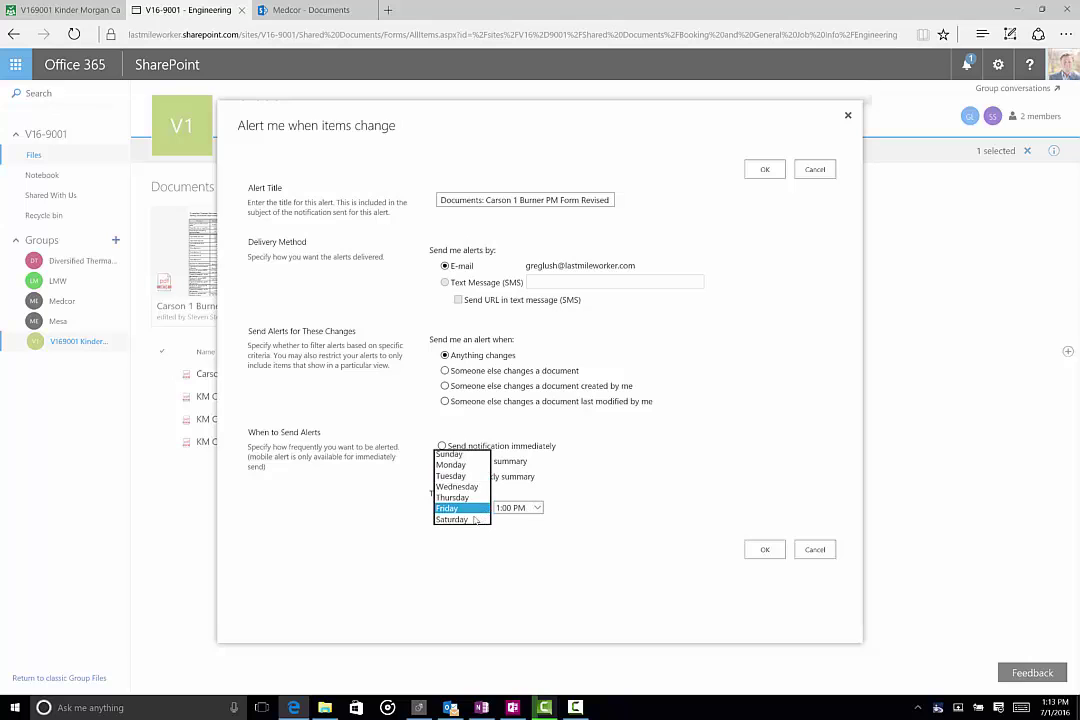
{"action": "left_click", "coordinate": [462, 485]}
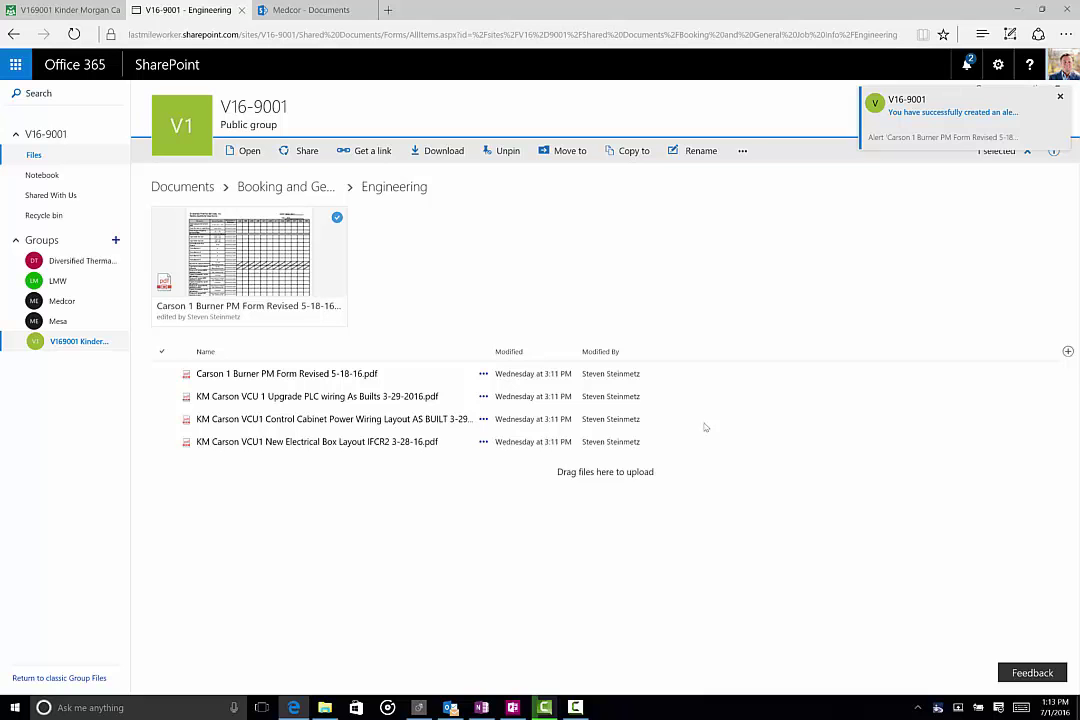
Switch to Outlook, check the first inbox for the SharePoint alert confirmation message, and return to the SharePoint site
{"action": "left_click", "coordinate": [451, 707]}
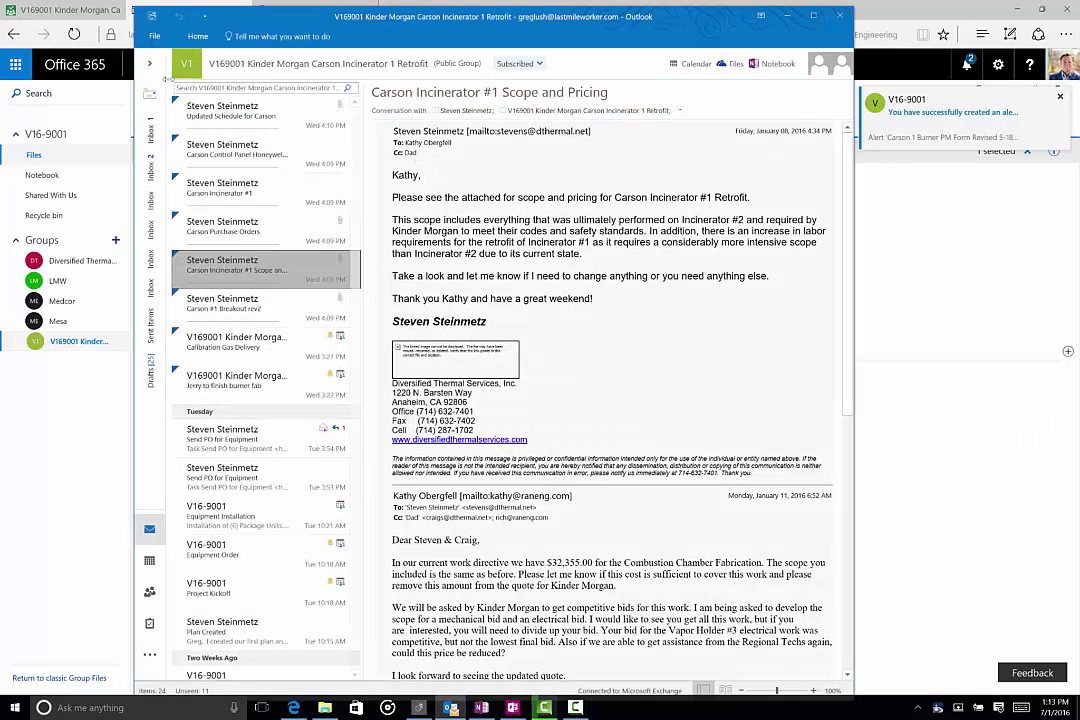
{"action": "left_click", "coordinate": [152, 152]}
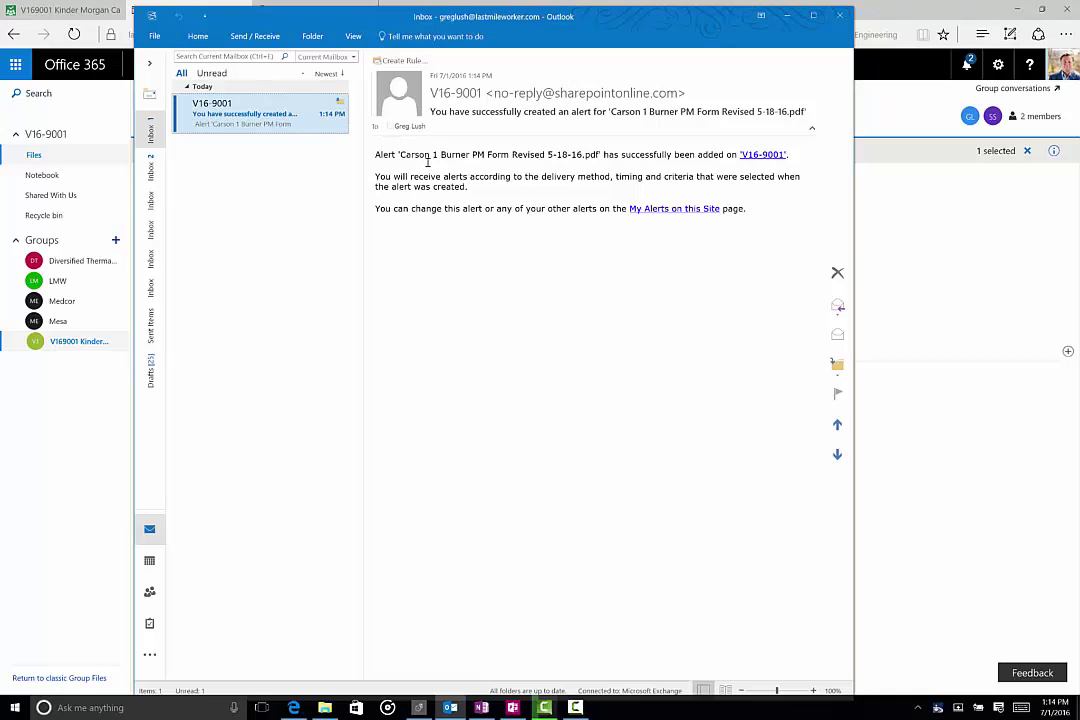
{"action": "left_click", "coordinate": [787, 15]}
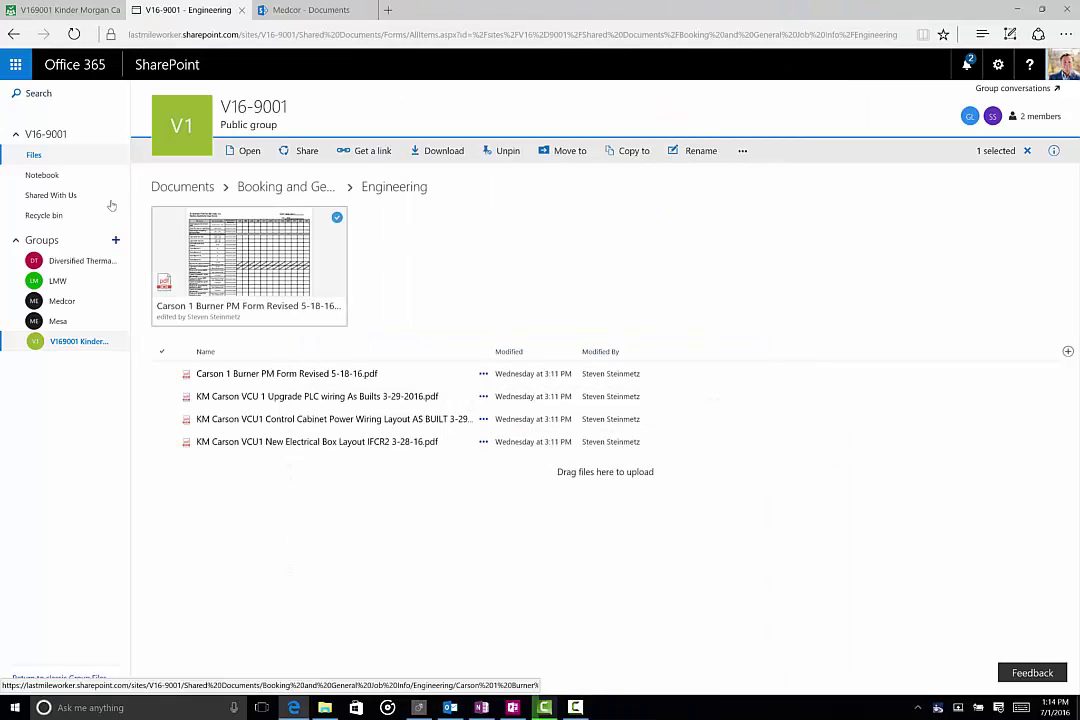
Go back to the group's top-level Documents library and display its folders as Tiles
{"action": "left_click", "coordinate": [184, 186]}
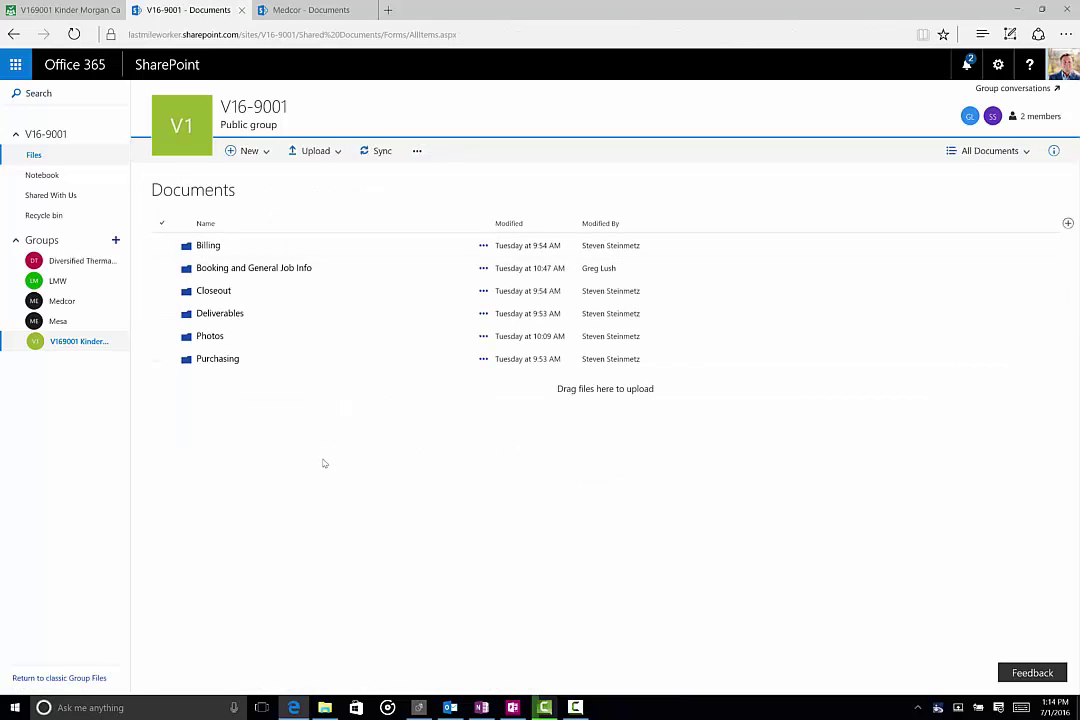
{"action": "left_click", "coordinate": [1019, 151]}
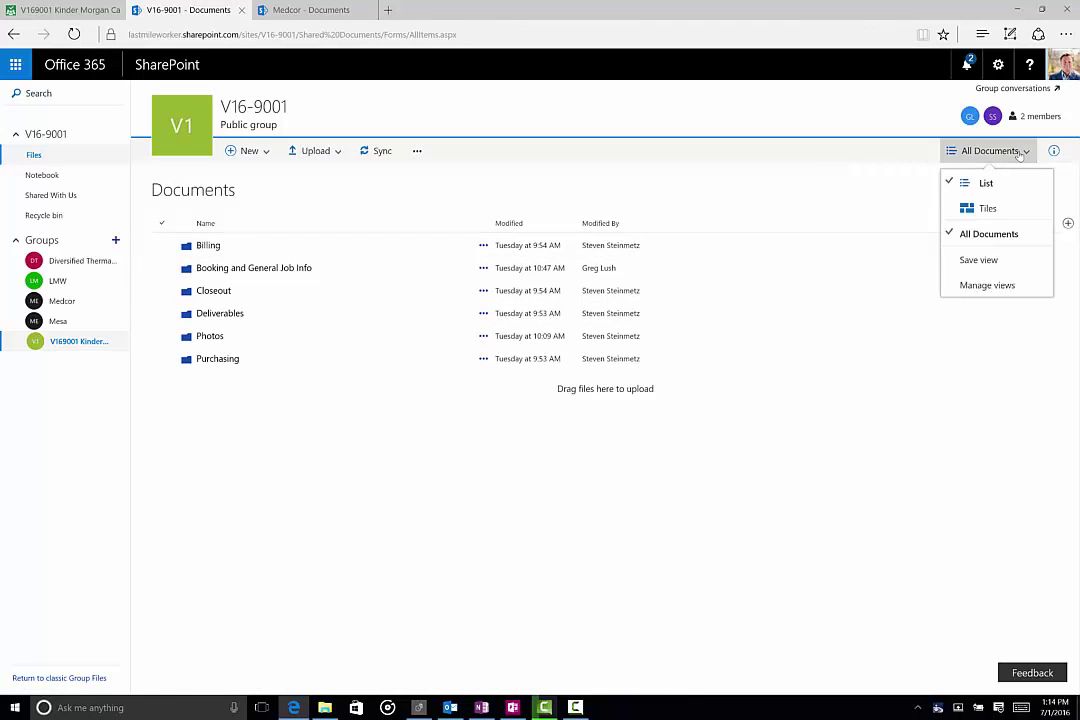
{"action": "left_click", "coordinate": [985, 208]}
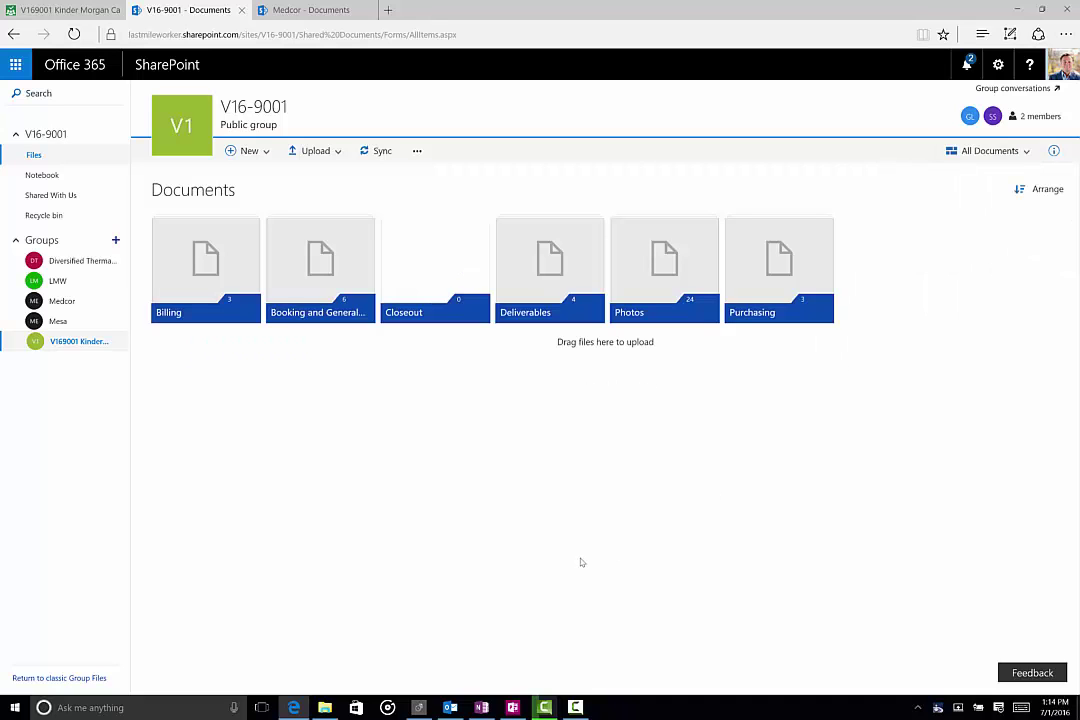
Browse into the Deliverables folder and open its Safety subfolder
{"action": "left_click", "coordinate": [562, 292]}
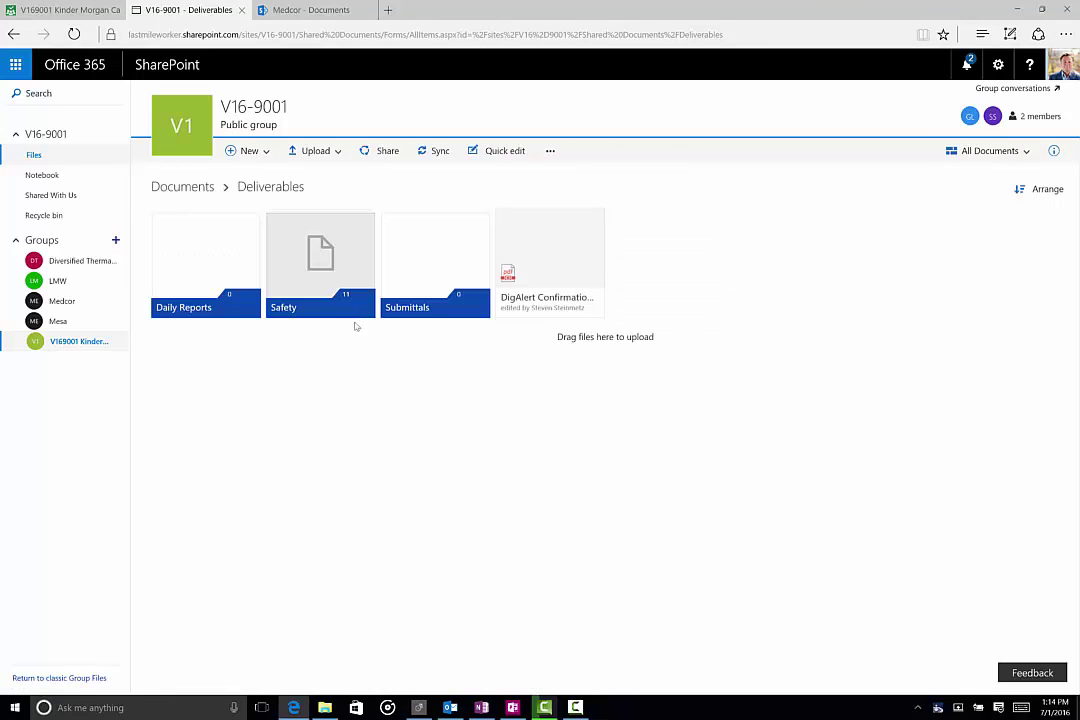
{"action": "left_click", "coordinate": [320, 262]}
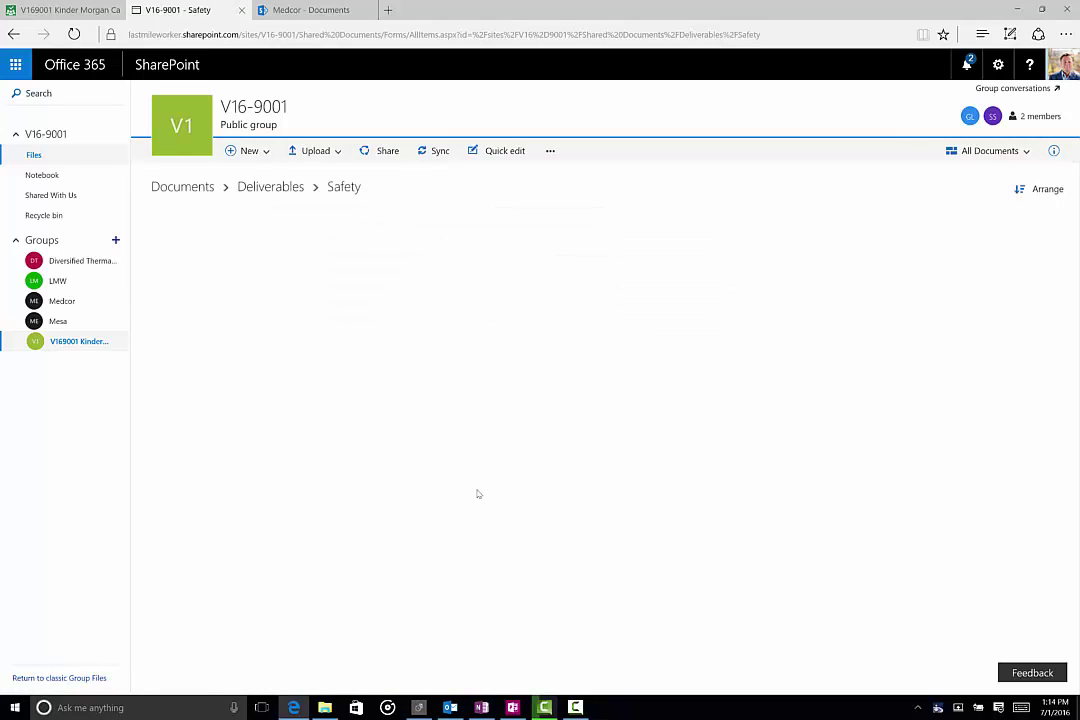